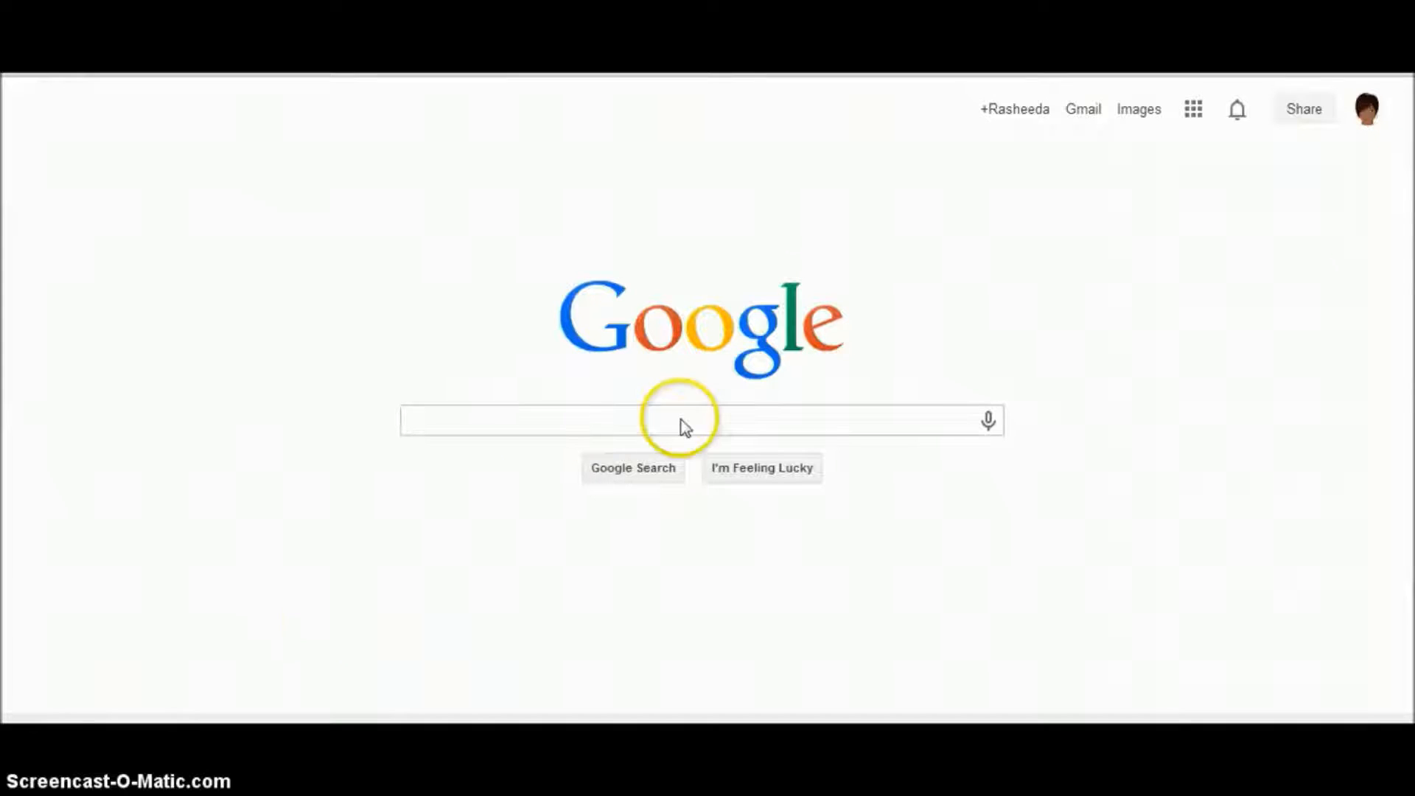
Go to Google Drive from the Google home page and create a new blank spreadsheet.
left_click(1195, 111)
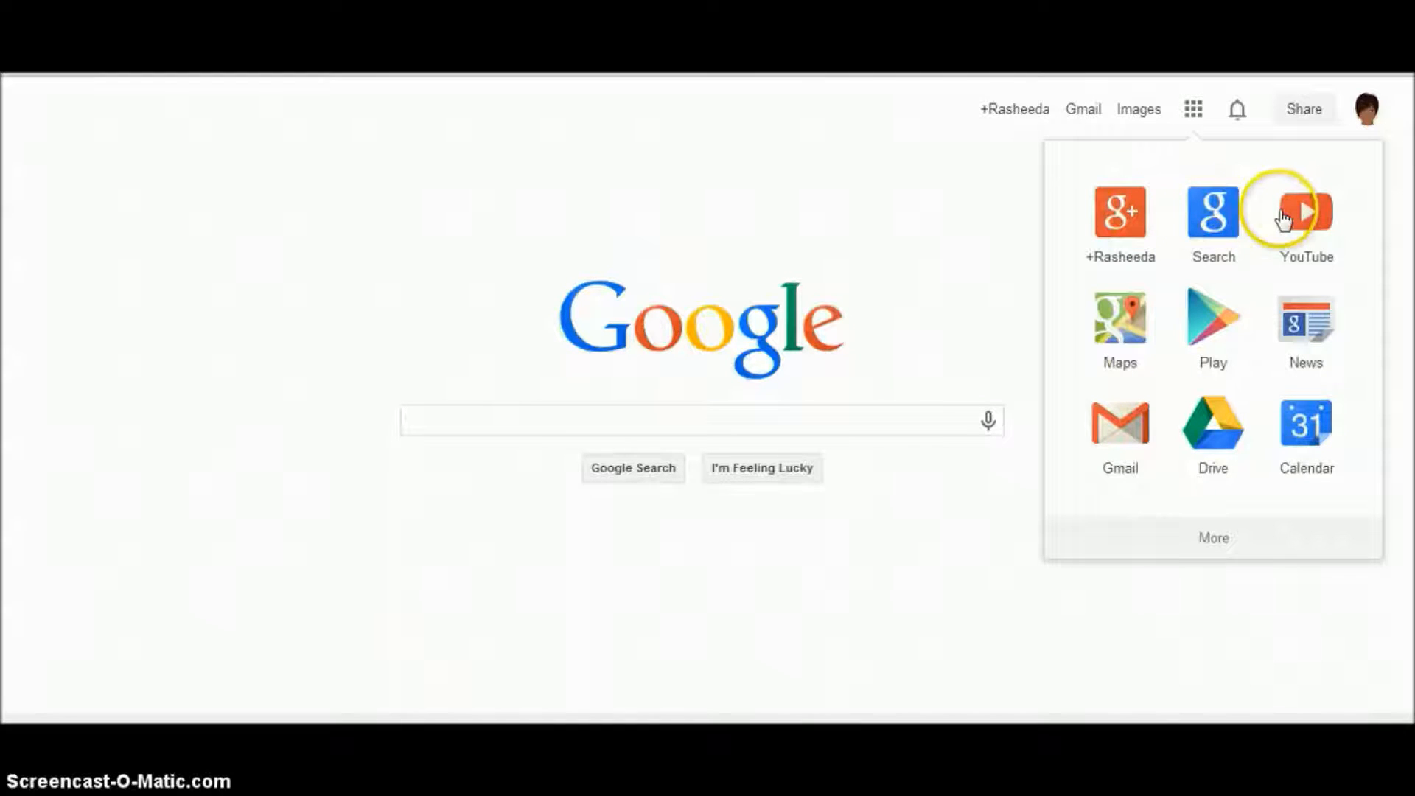
scroll(1213, 323, "down", 2)
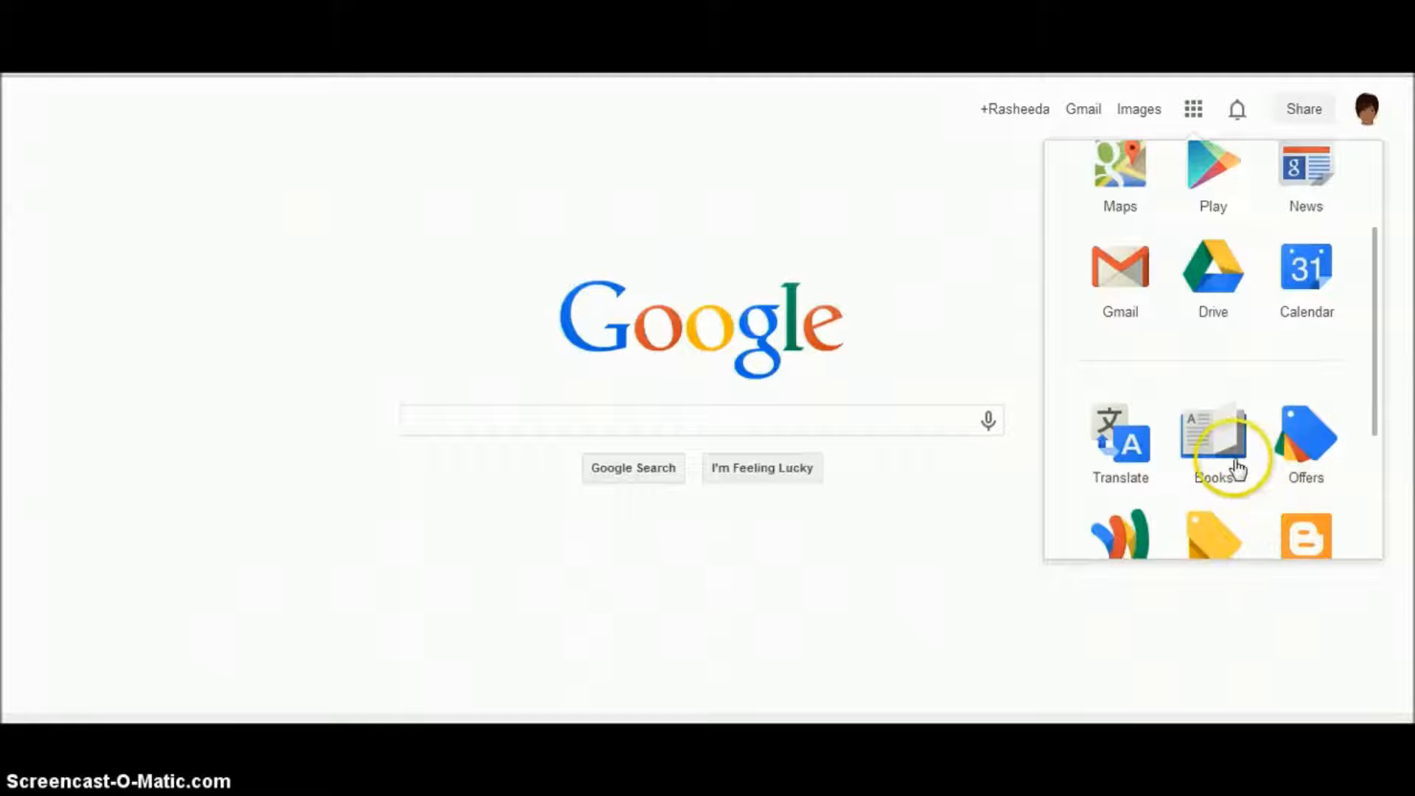
left_click(1218, 305)
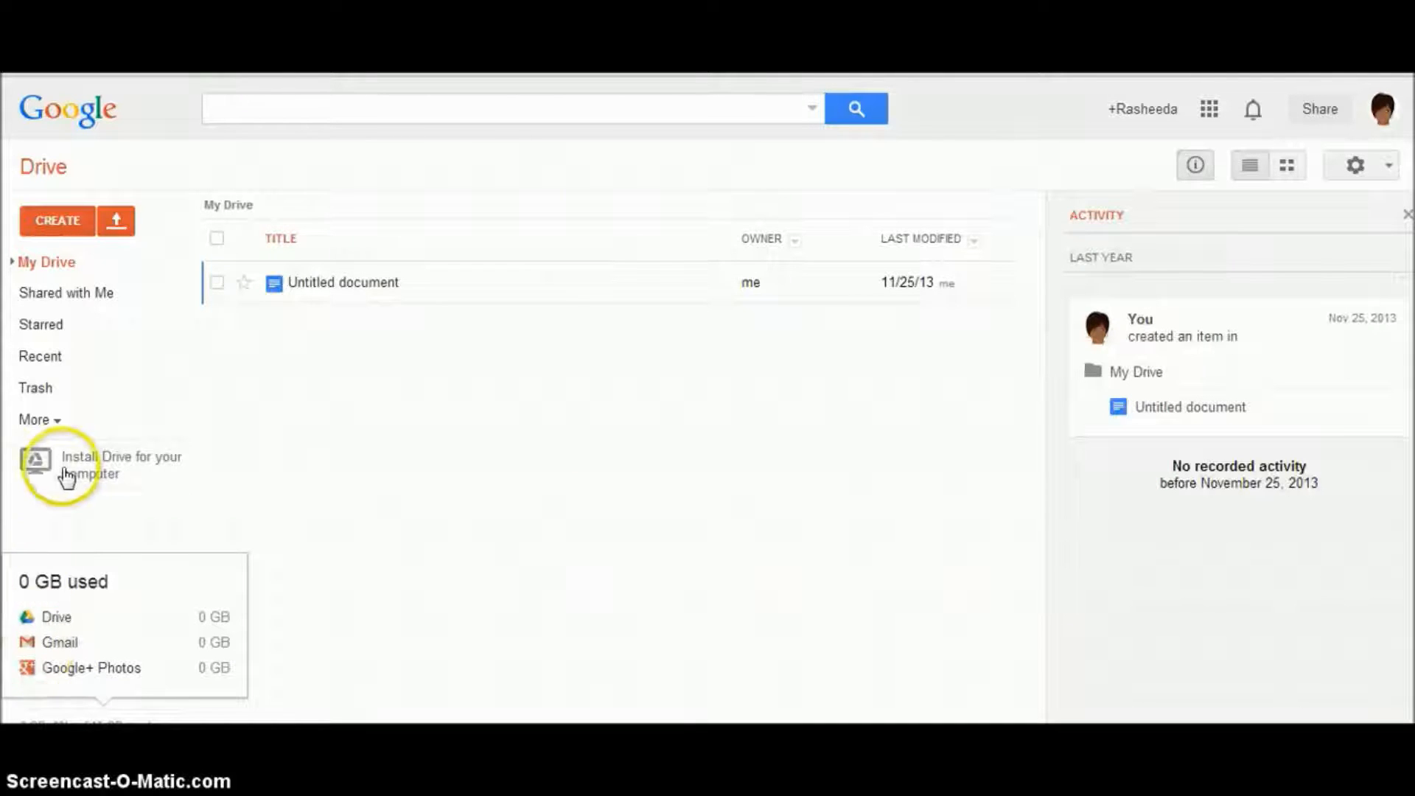
left_click(70, 225)
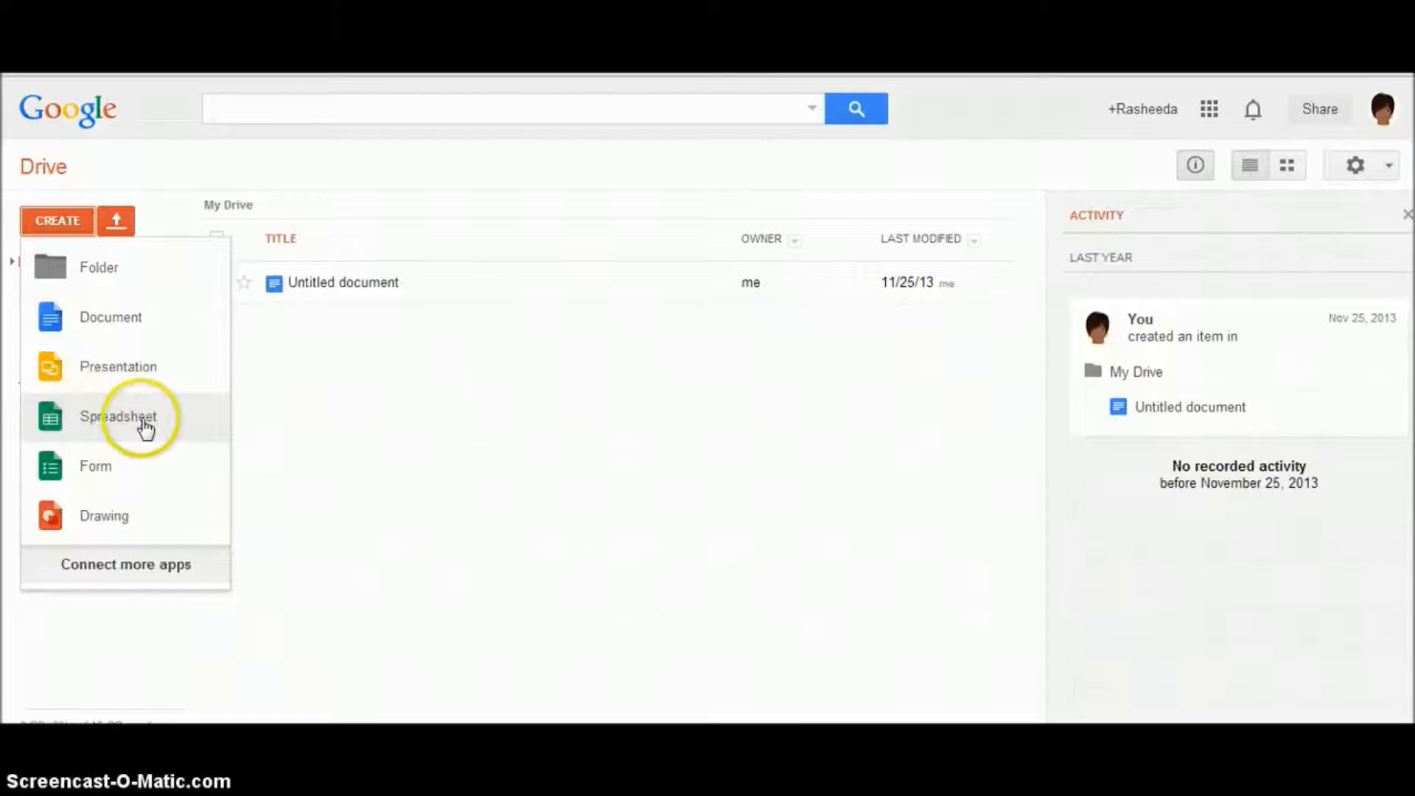
left_click(96, 431)
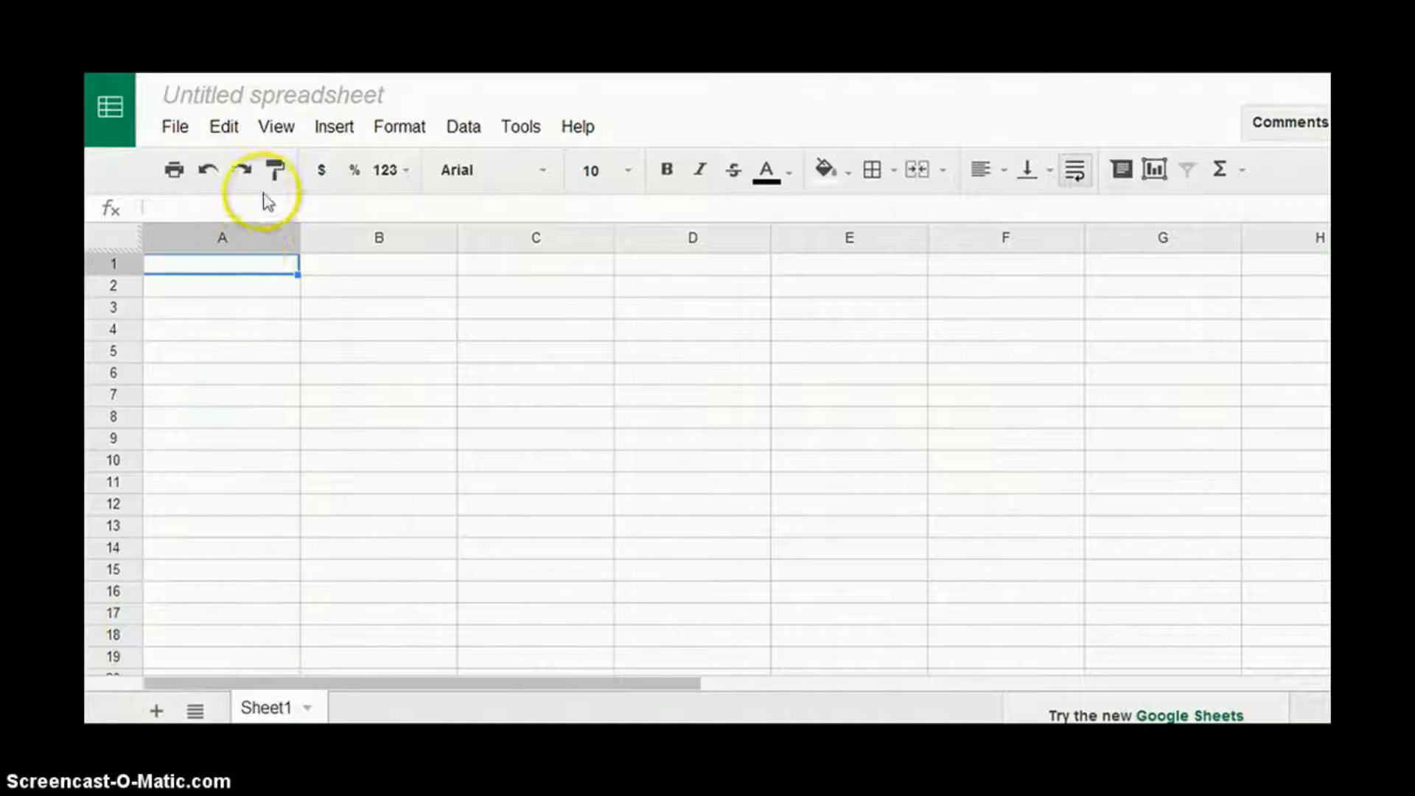
Rename the spreadsheet to the student's first name in possessive form followed by "comprehension".
left_click(293, 99)
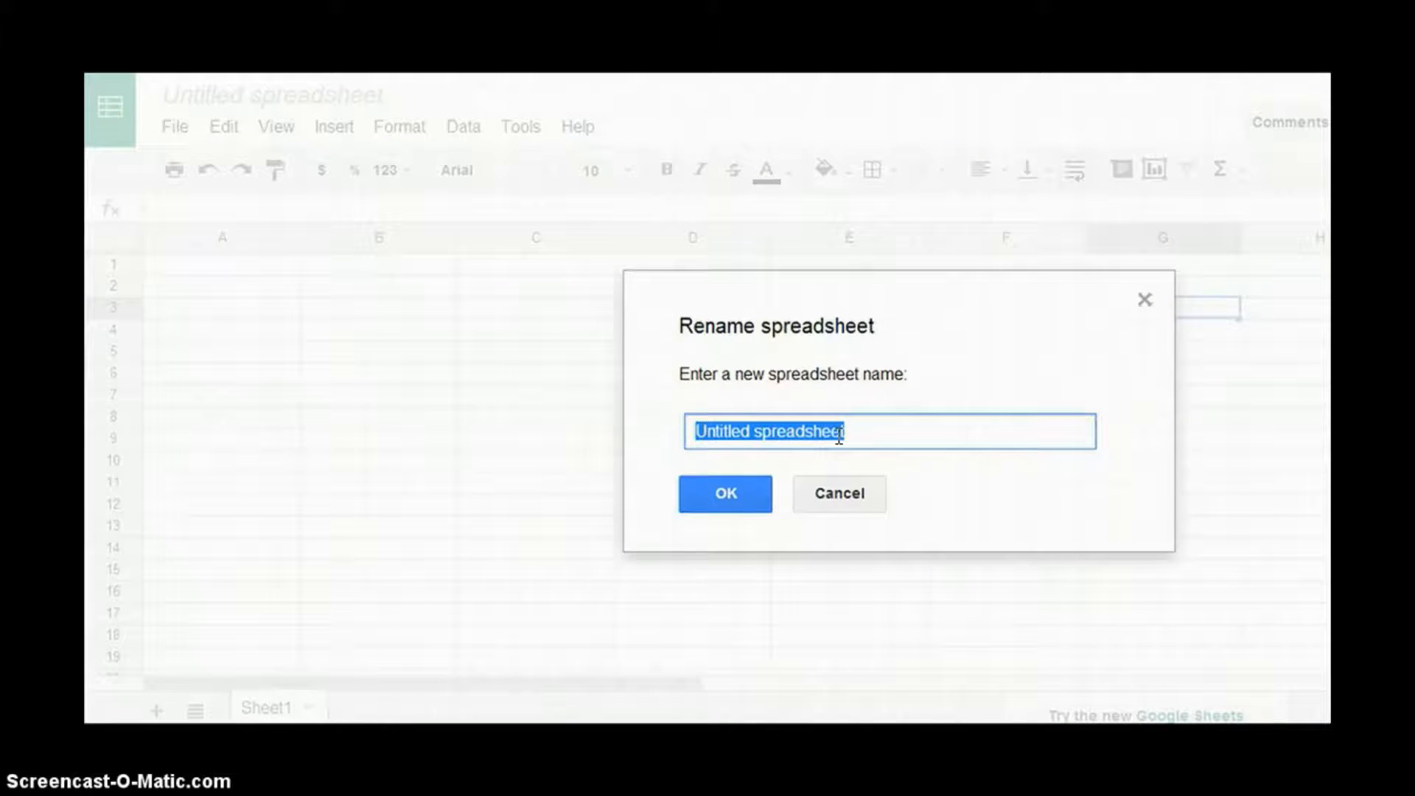
type("Johnnie")
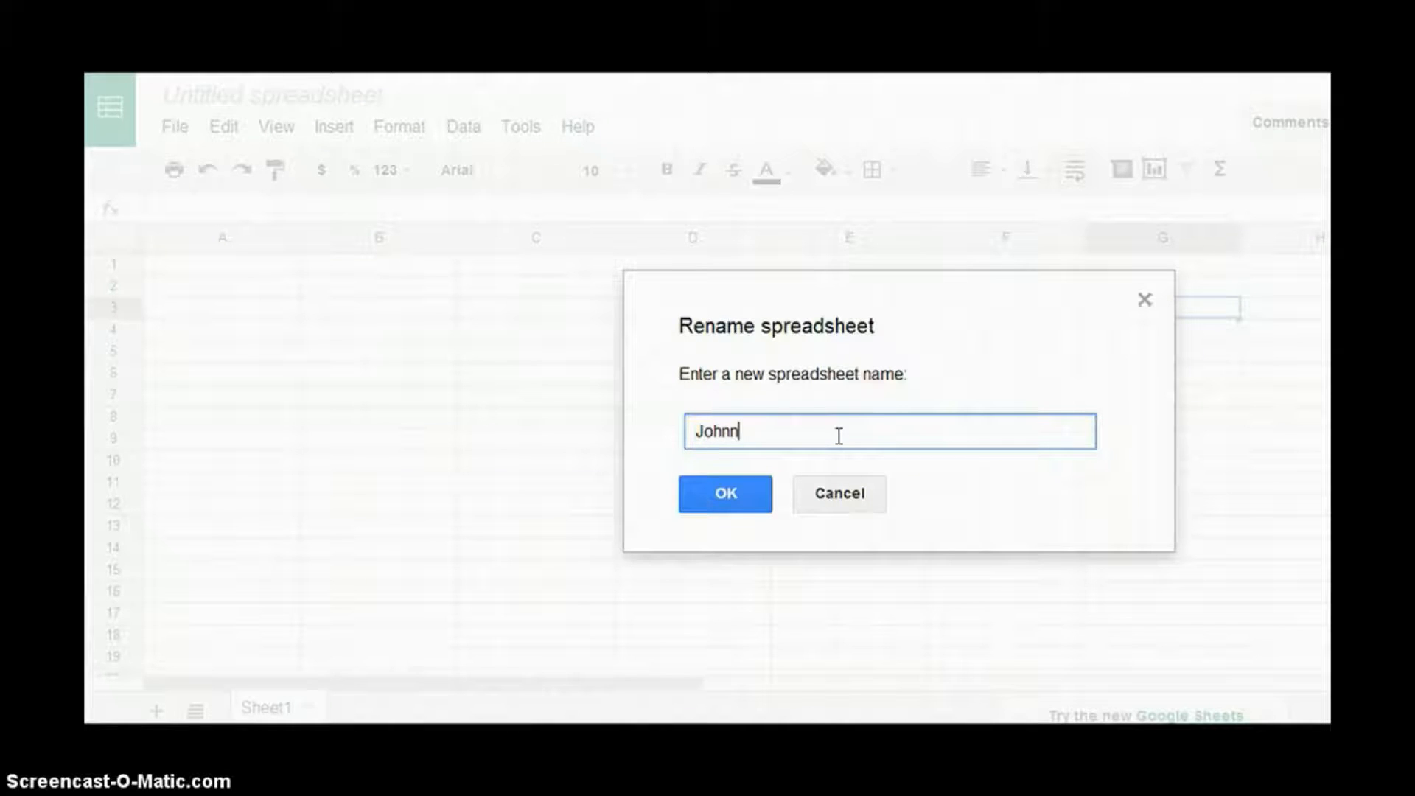
type("'s comprehension")
left_click(745, 494)
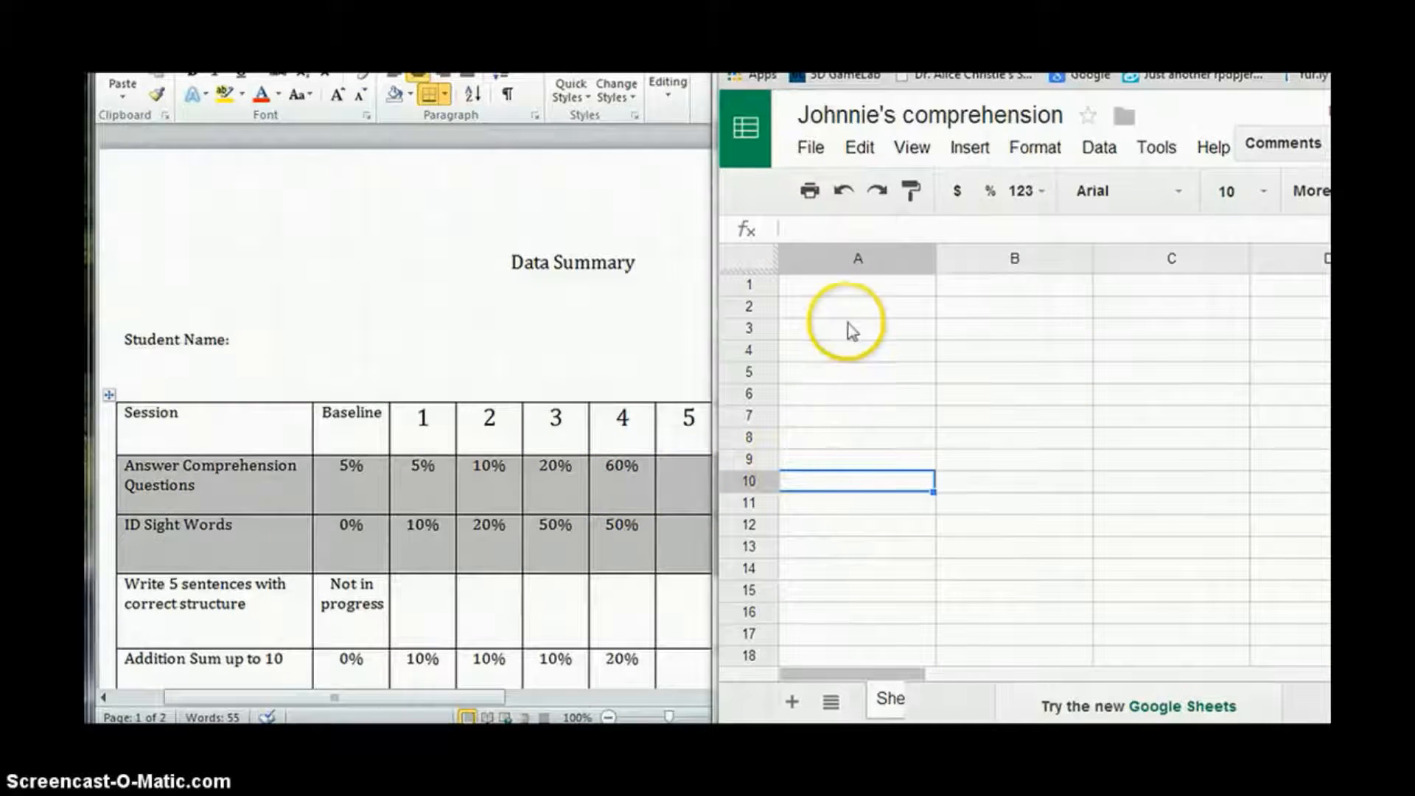
Enter the heading "Session Number" in A1 and the session numbers 0, 1, 2 and 3 in A2 to A5.
left_click(851, 289)
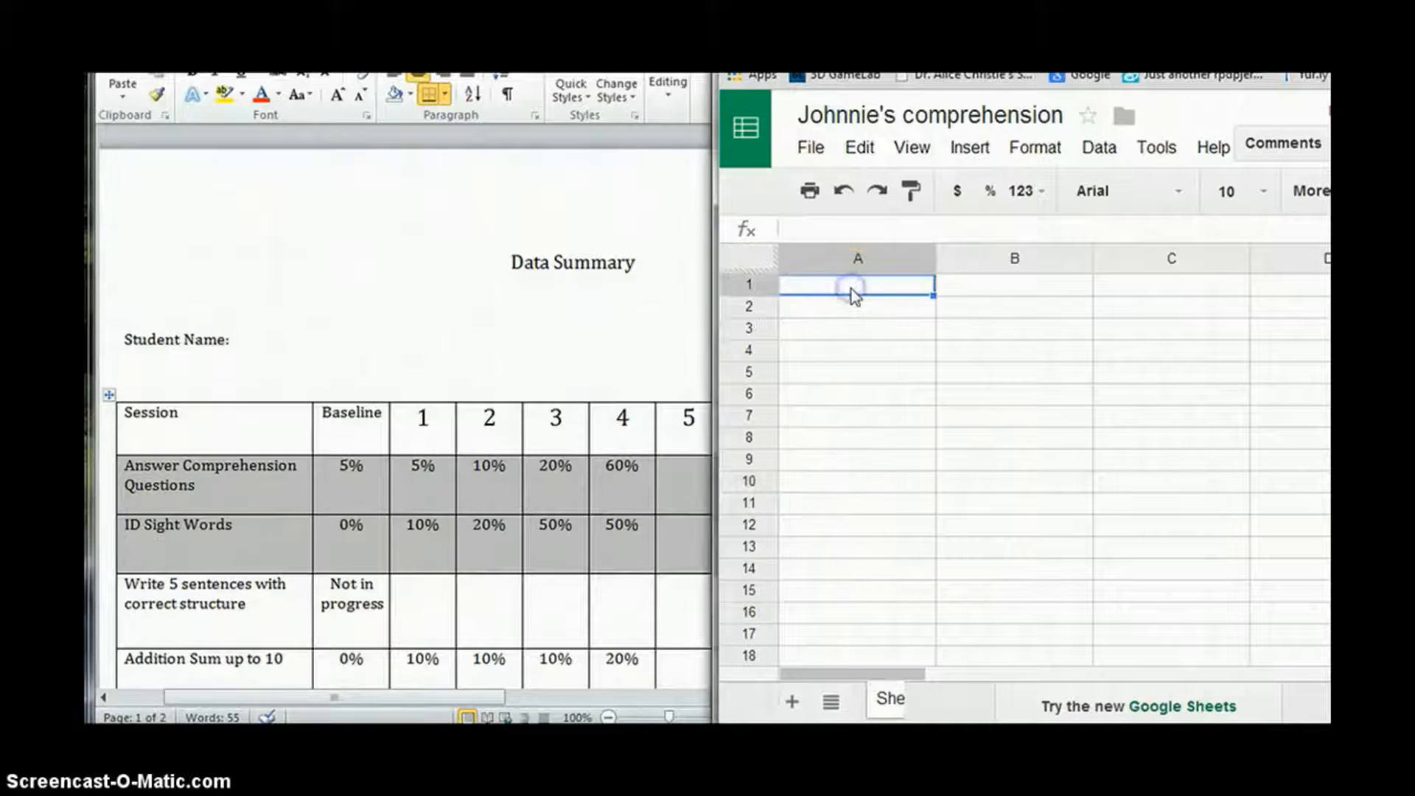
type("Session Number")
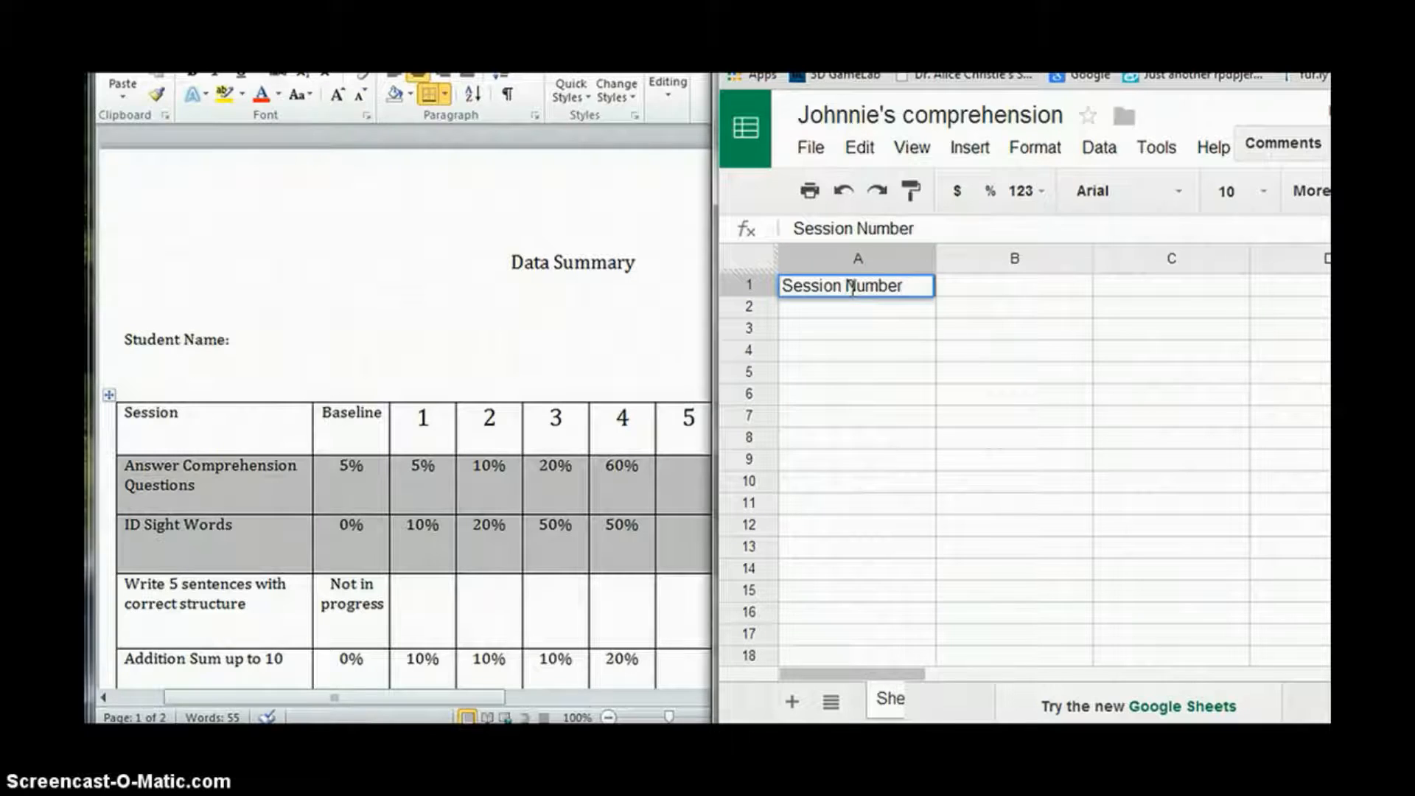
key("Return")
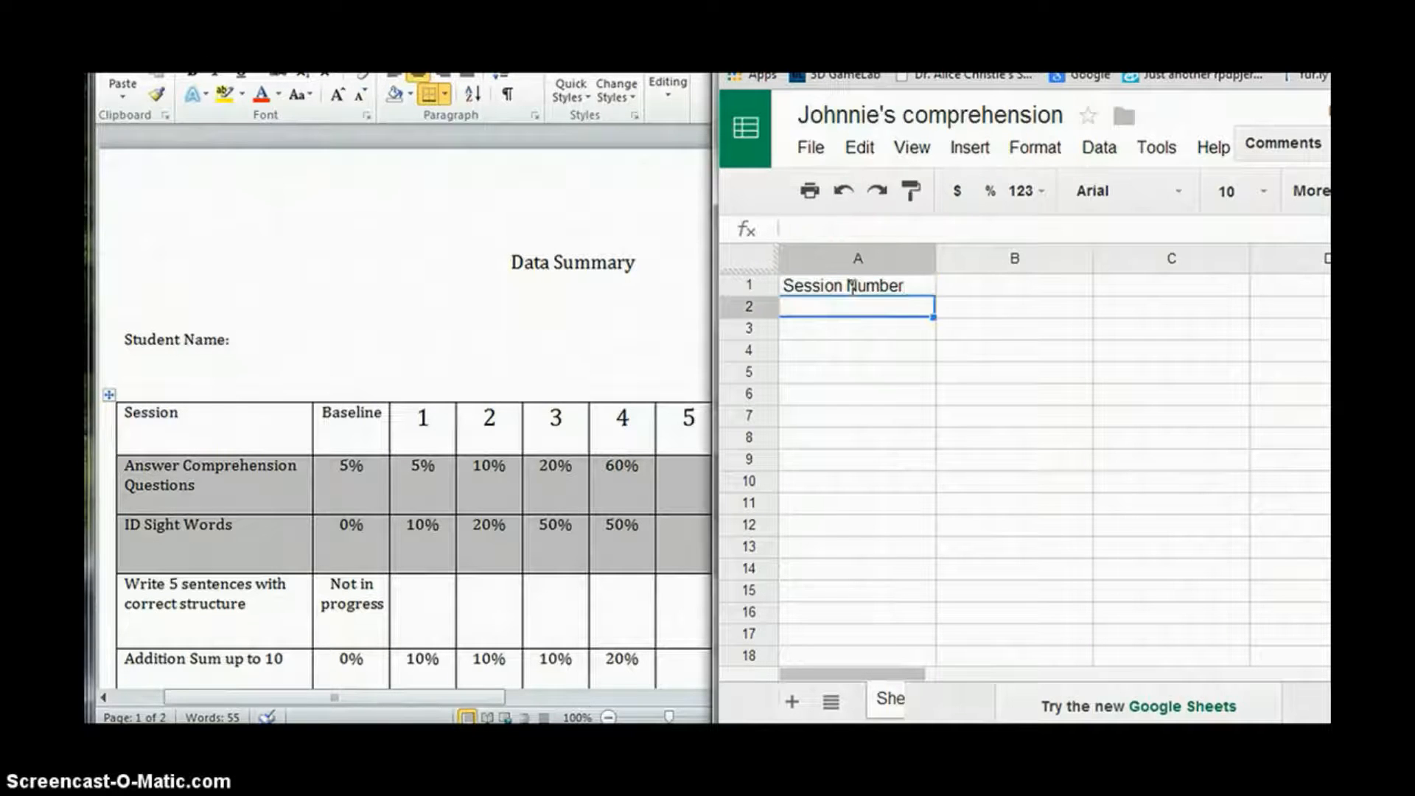
type("0")
key("Return")
type("1")
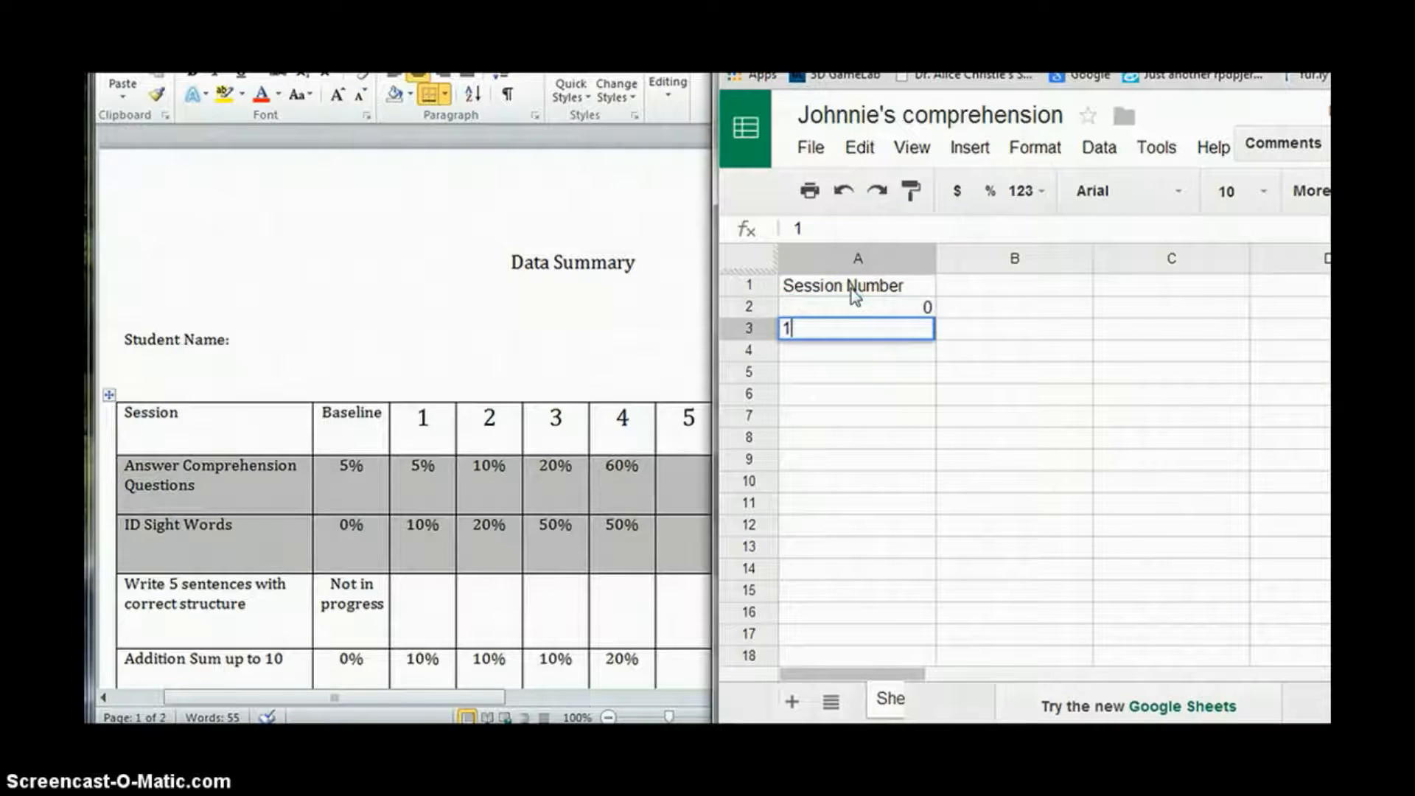
key("Return")
type("2")
key("Return")
type("3")
key("Return")
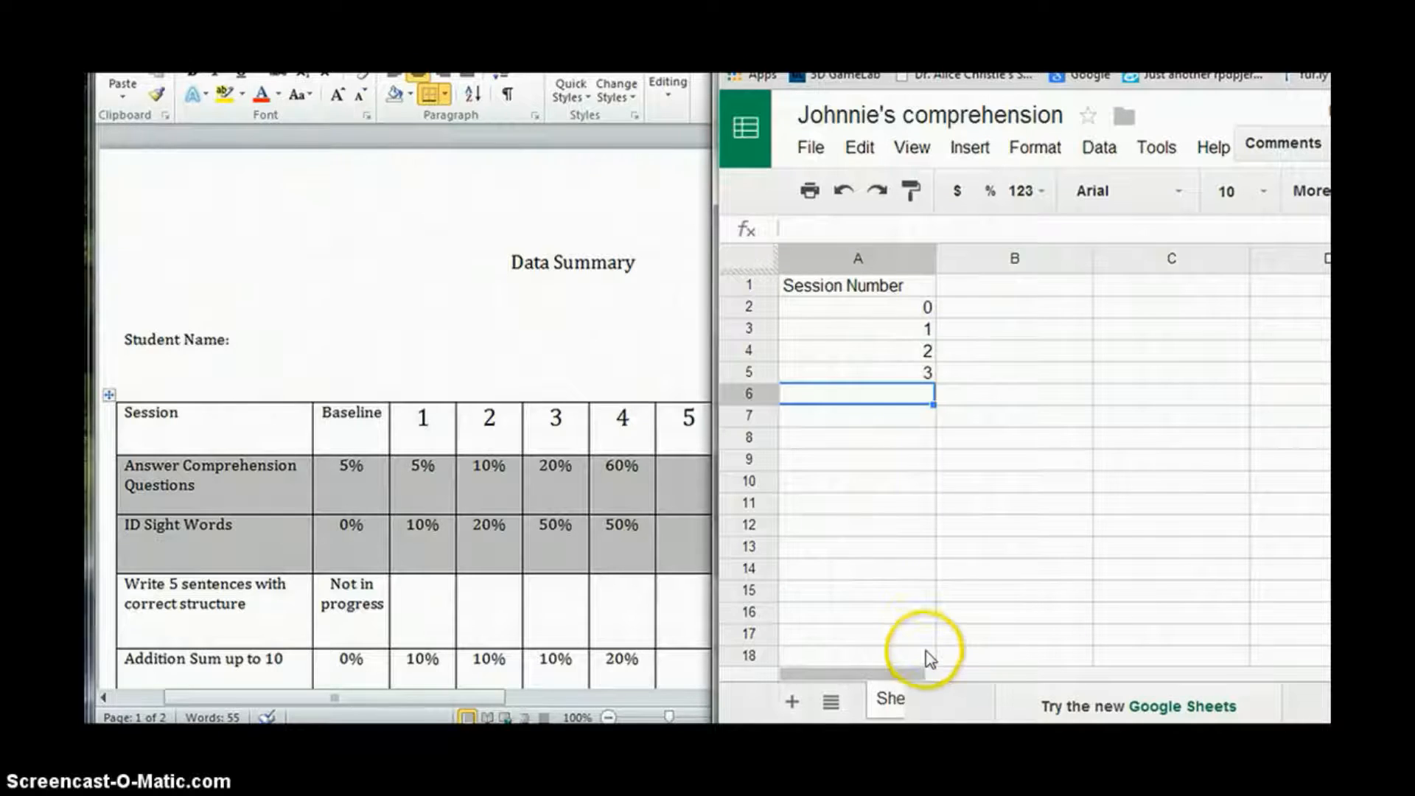
Extend the session number series from A3:A5 down column A to 22 in row 24.
left_click_drag(926, 330, 935, 378)
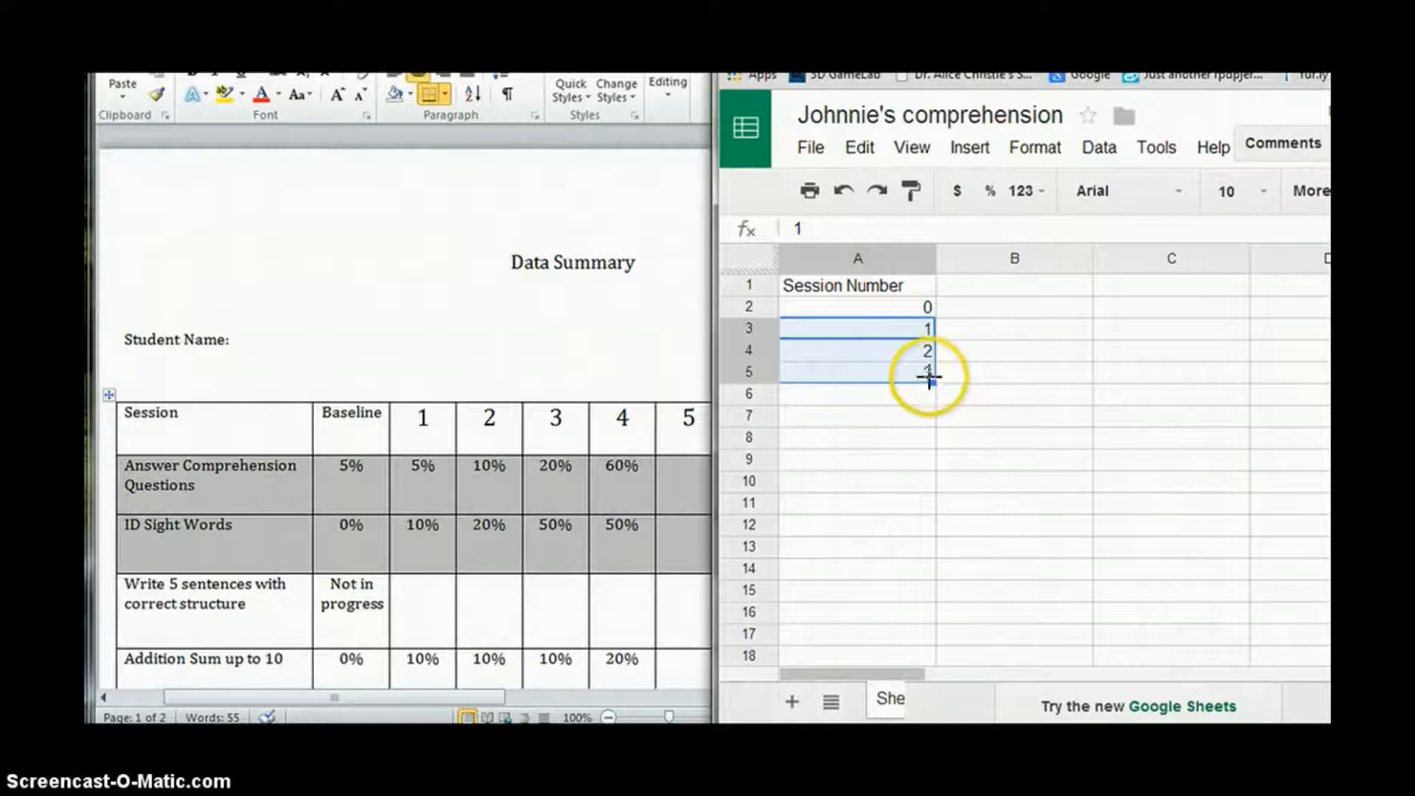
left_click_drag(933, 382, 937, 706)
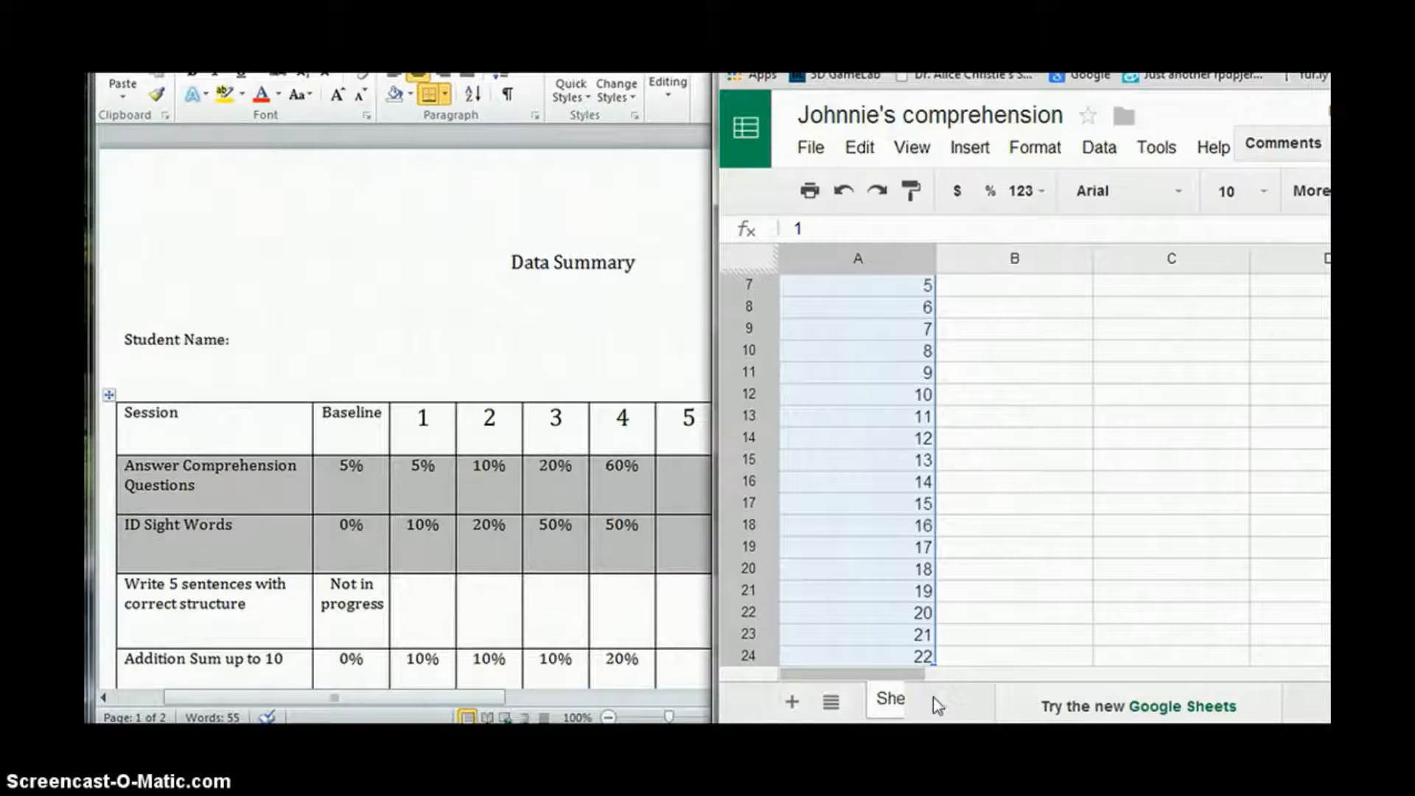
scroll(1147, 543, "up", 3)
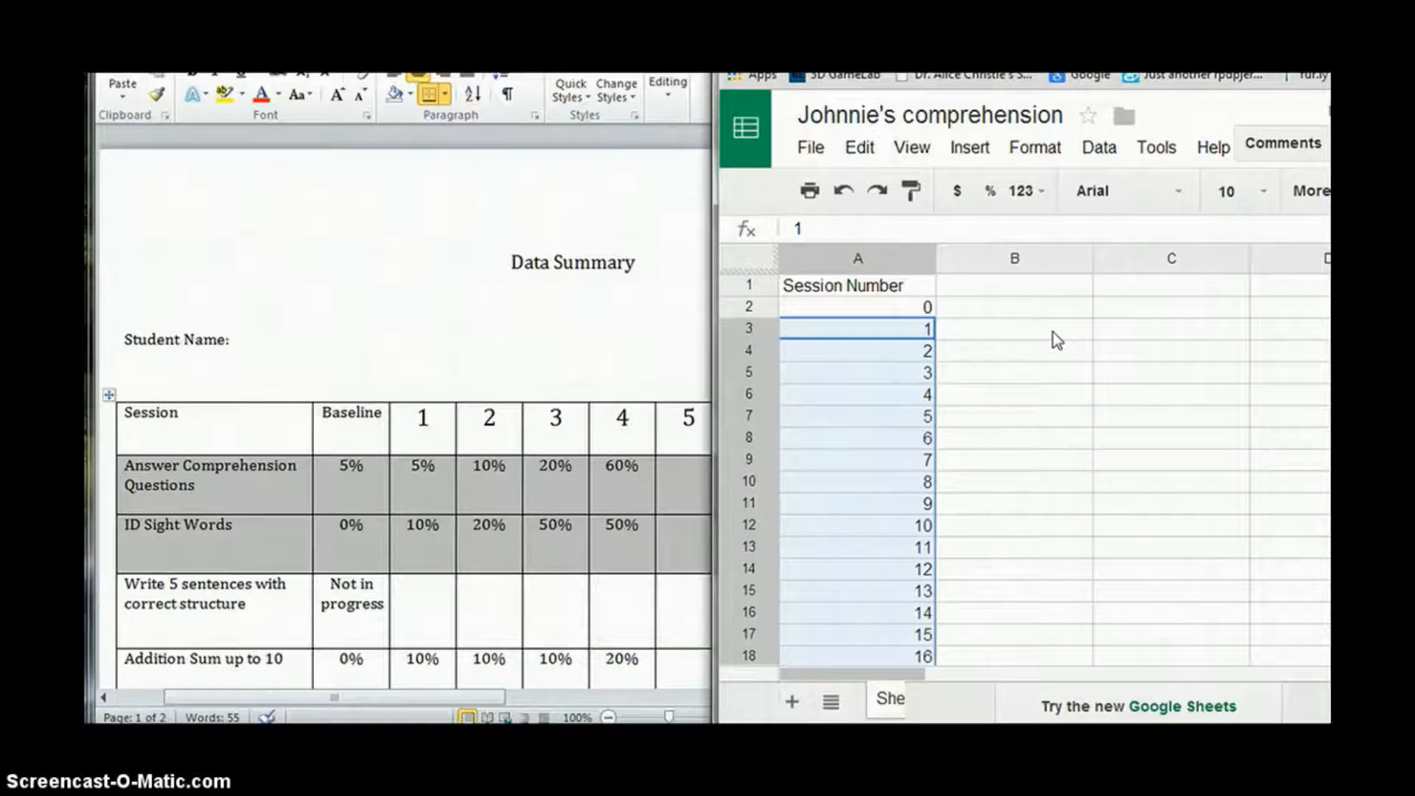
Head column B "% Independent Responding" and enter 5%, 5%, 10%, 20% and 60% for sessions 0 to 4.
left_click(1022, 288)
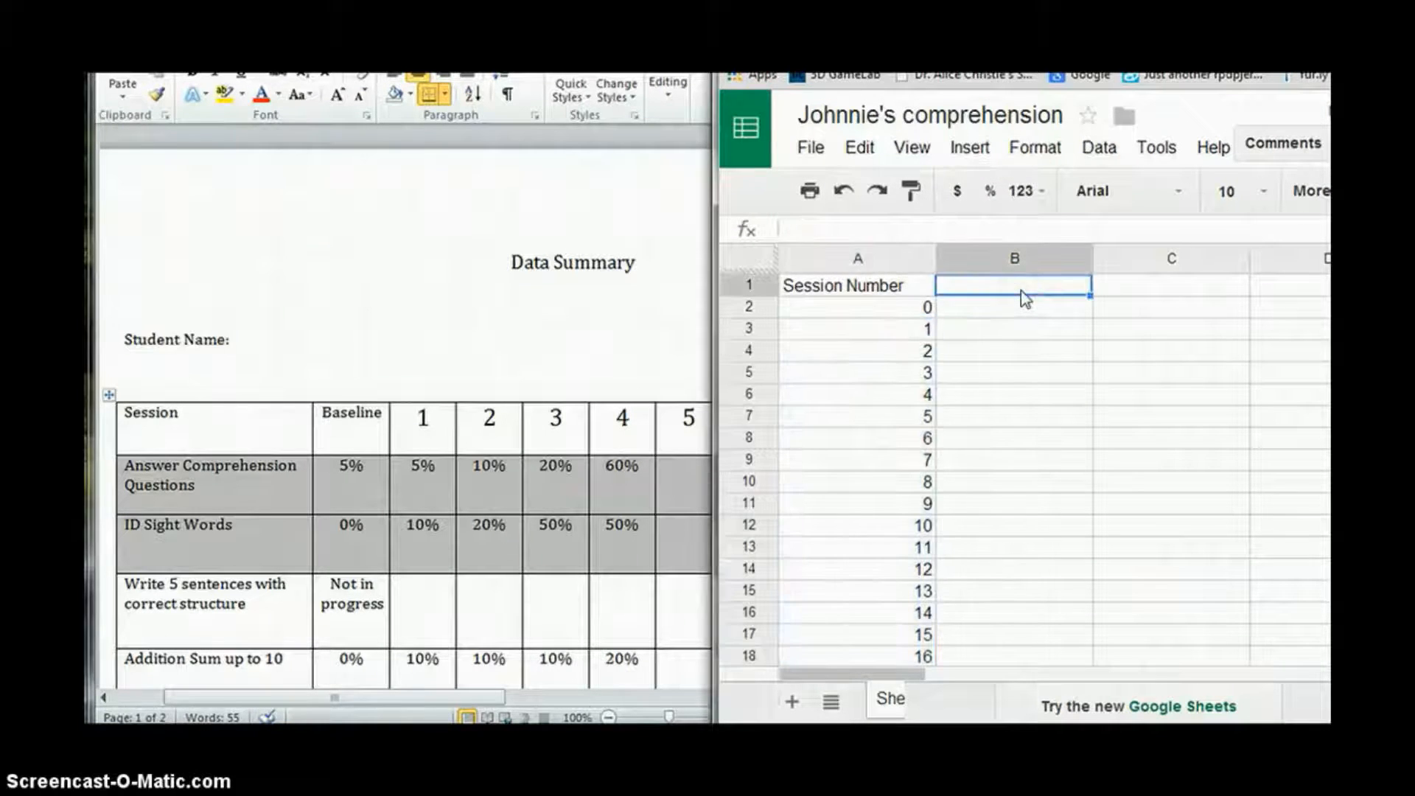
type("%")
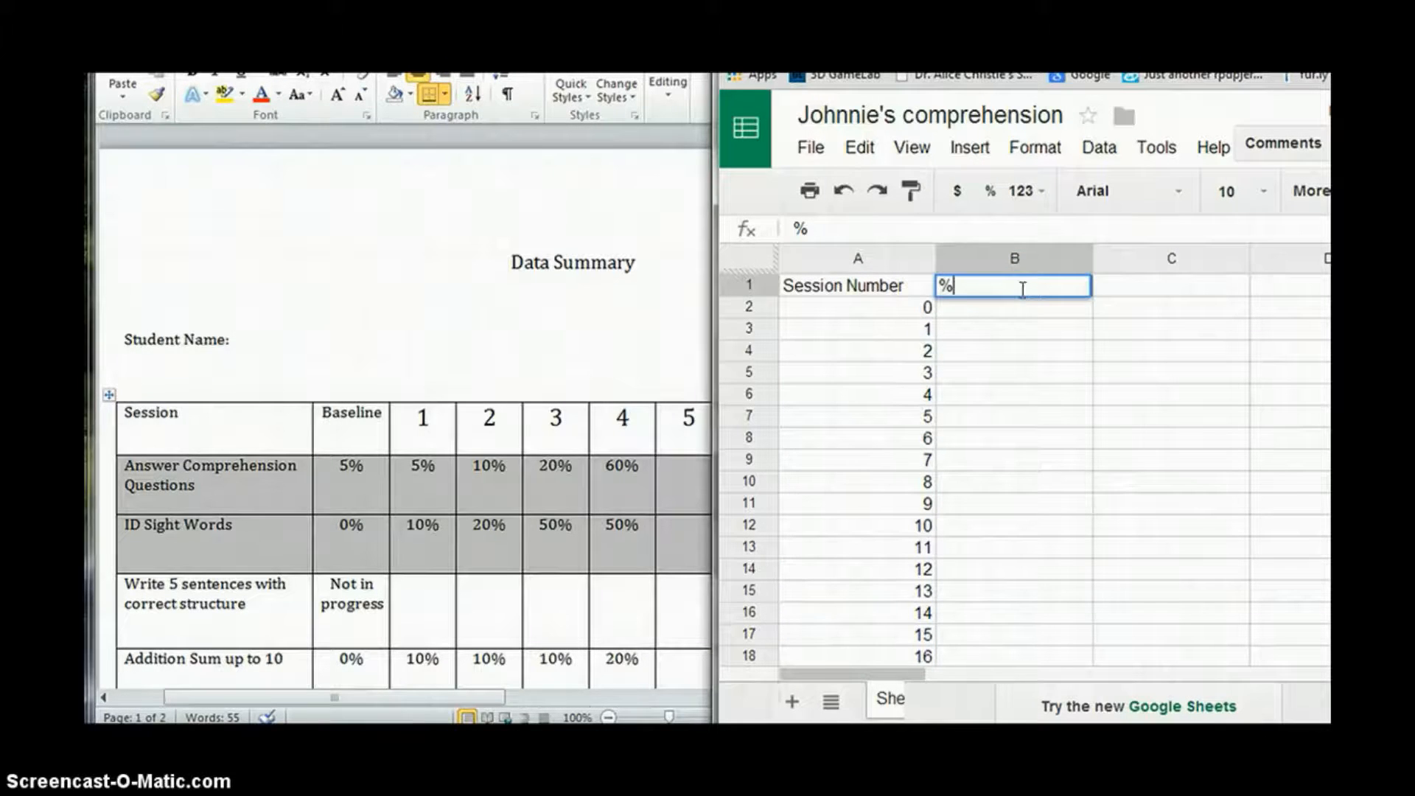
type(" Independ")
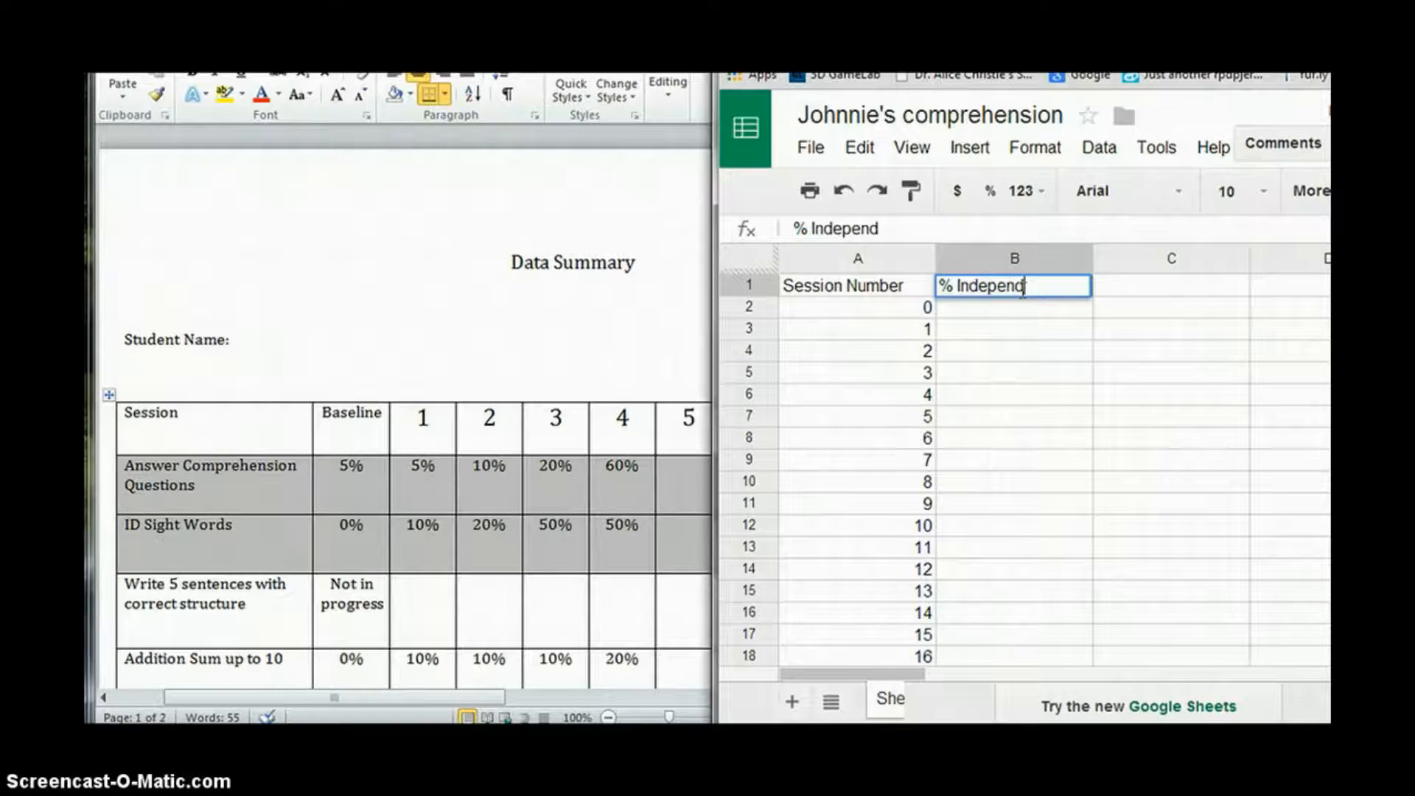
type("ent Responding")
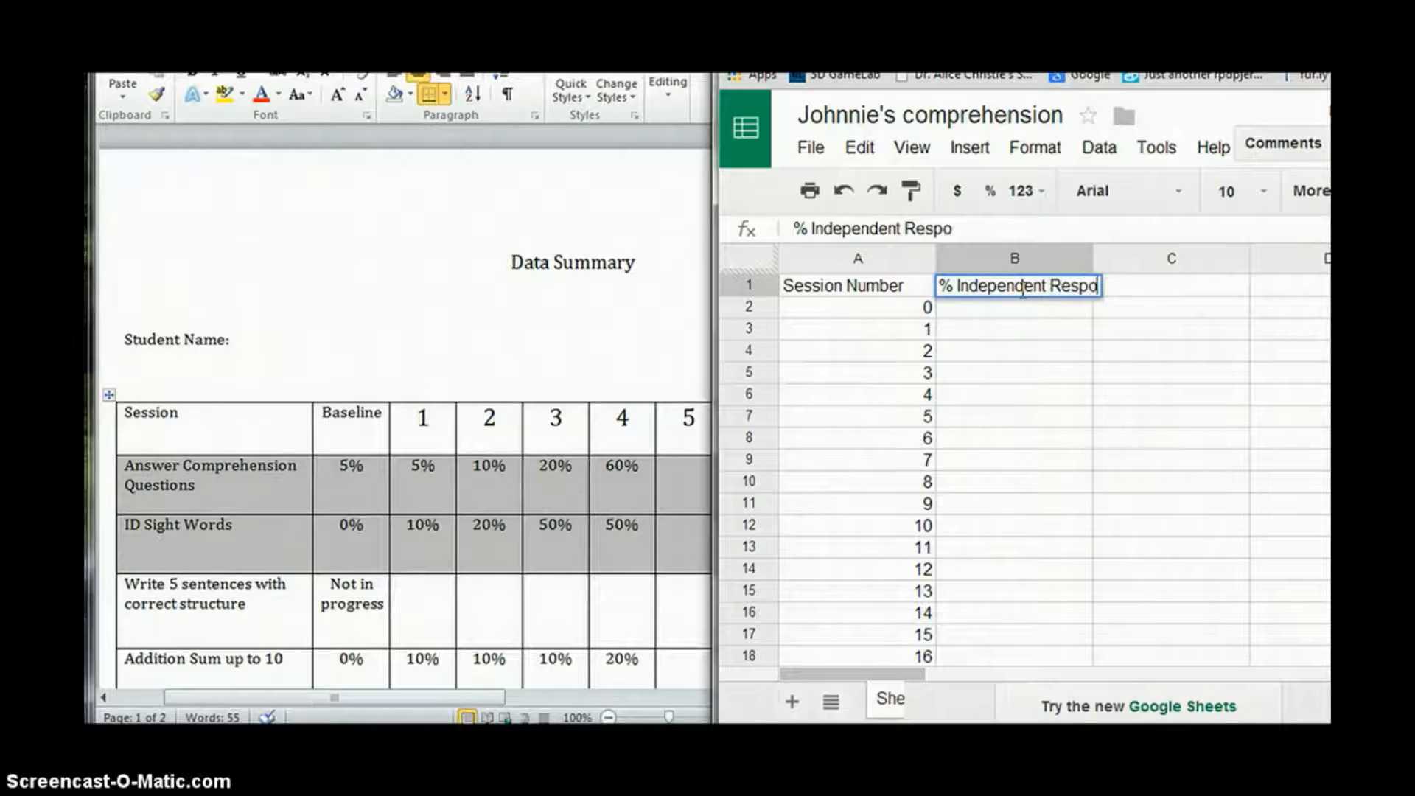
left_click(1021, 291)
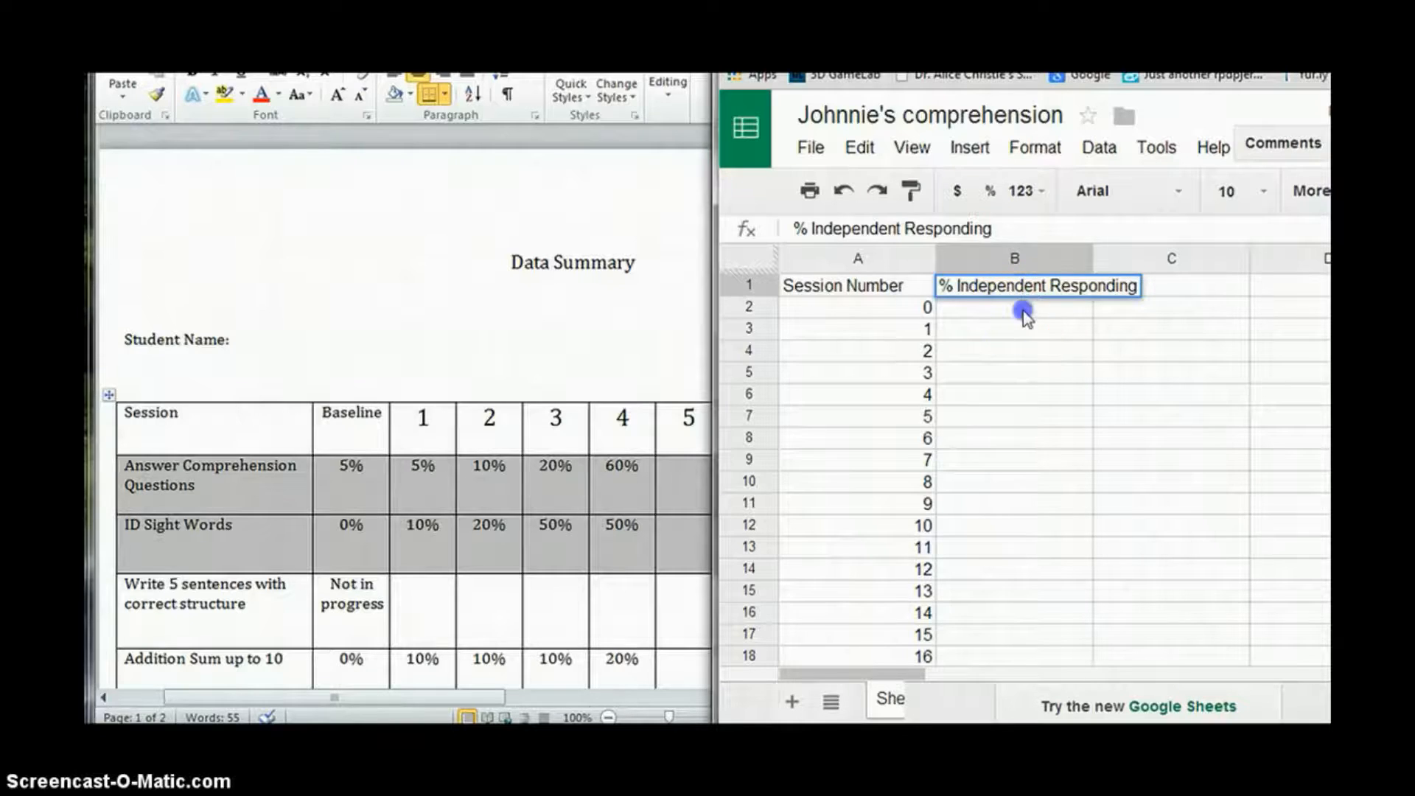
left_click(1023, 311)
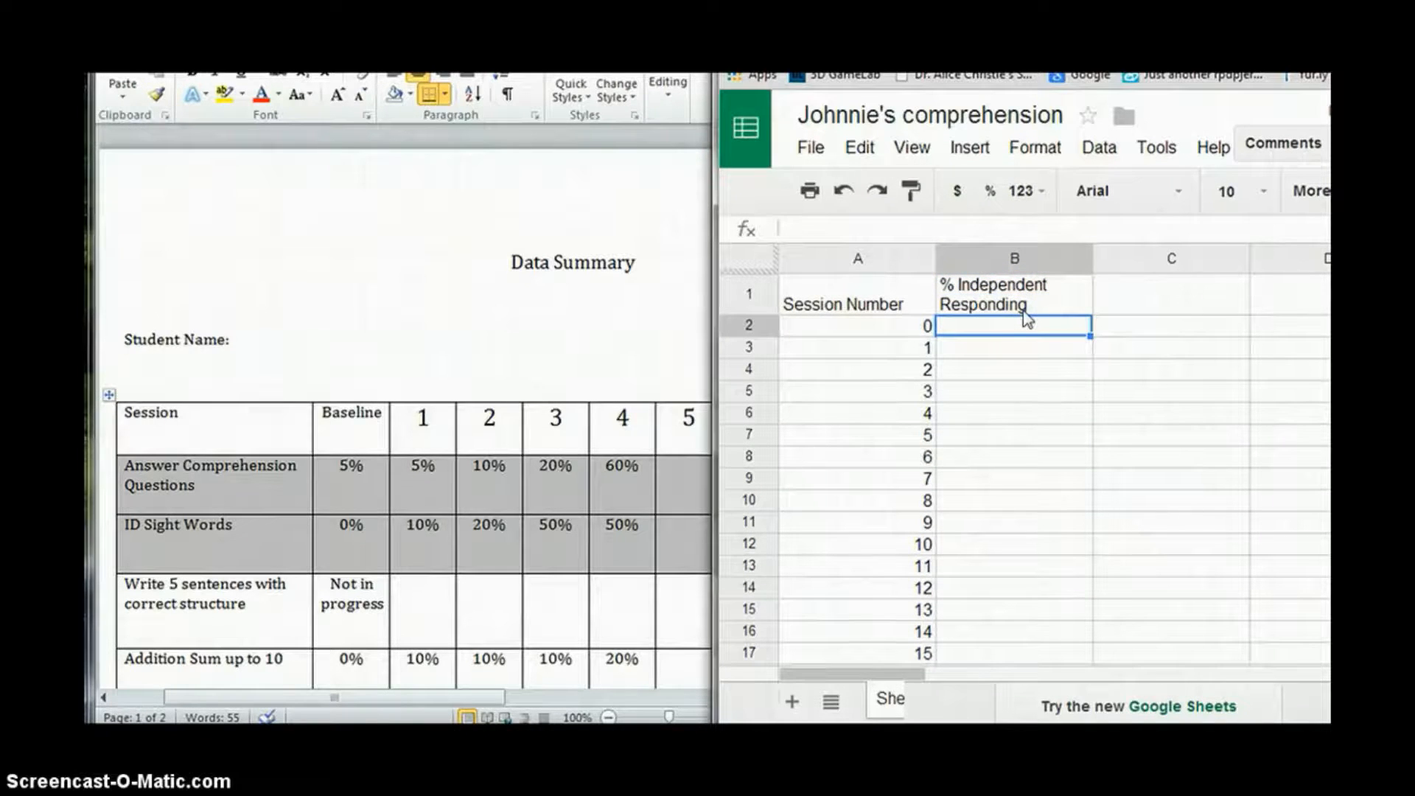
left_click(1021, 312)
scroll(1023, 311, "down", 3)
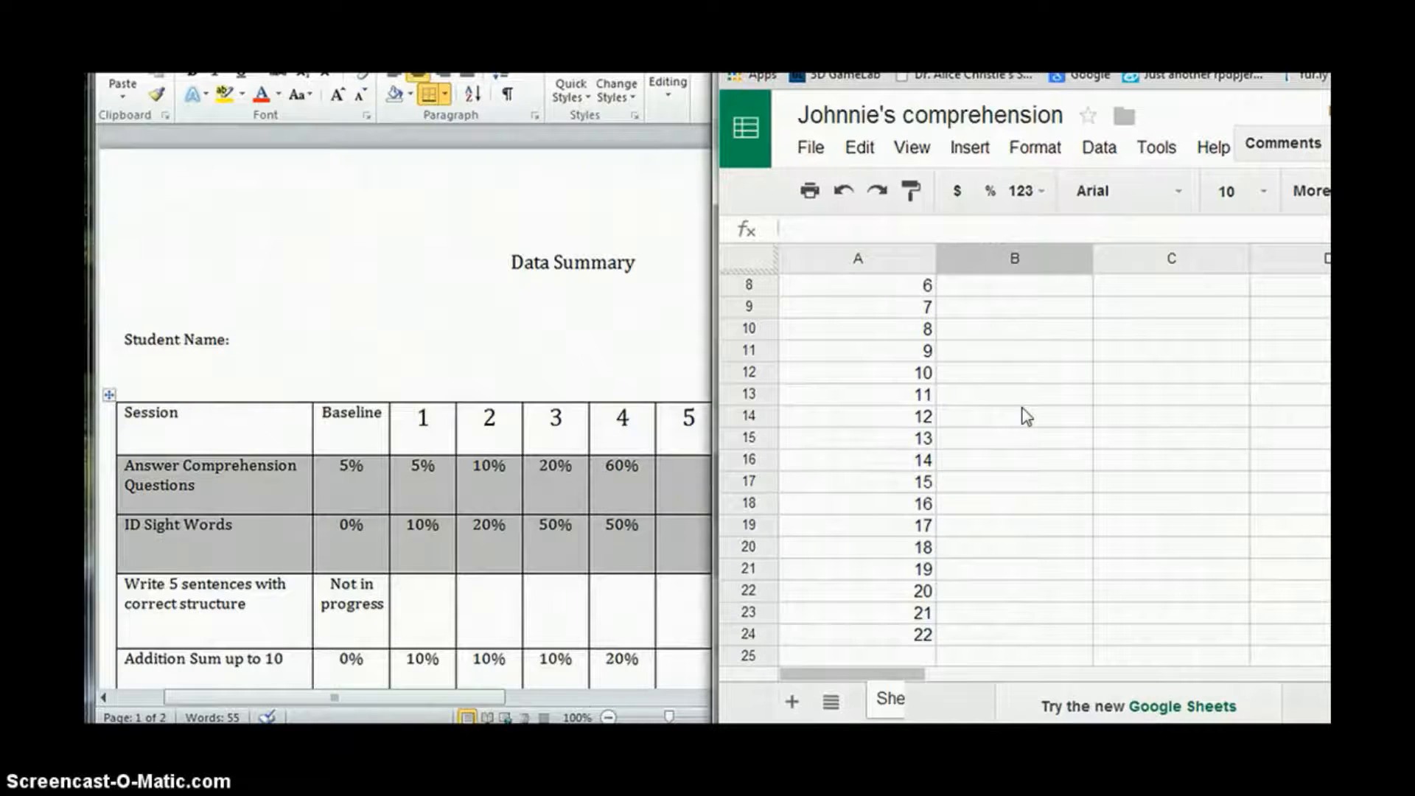
scroll(750, 465, "up", 3)
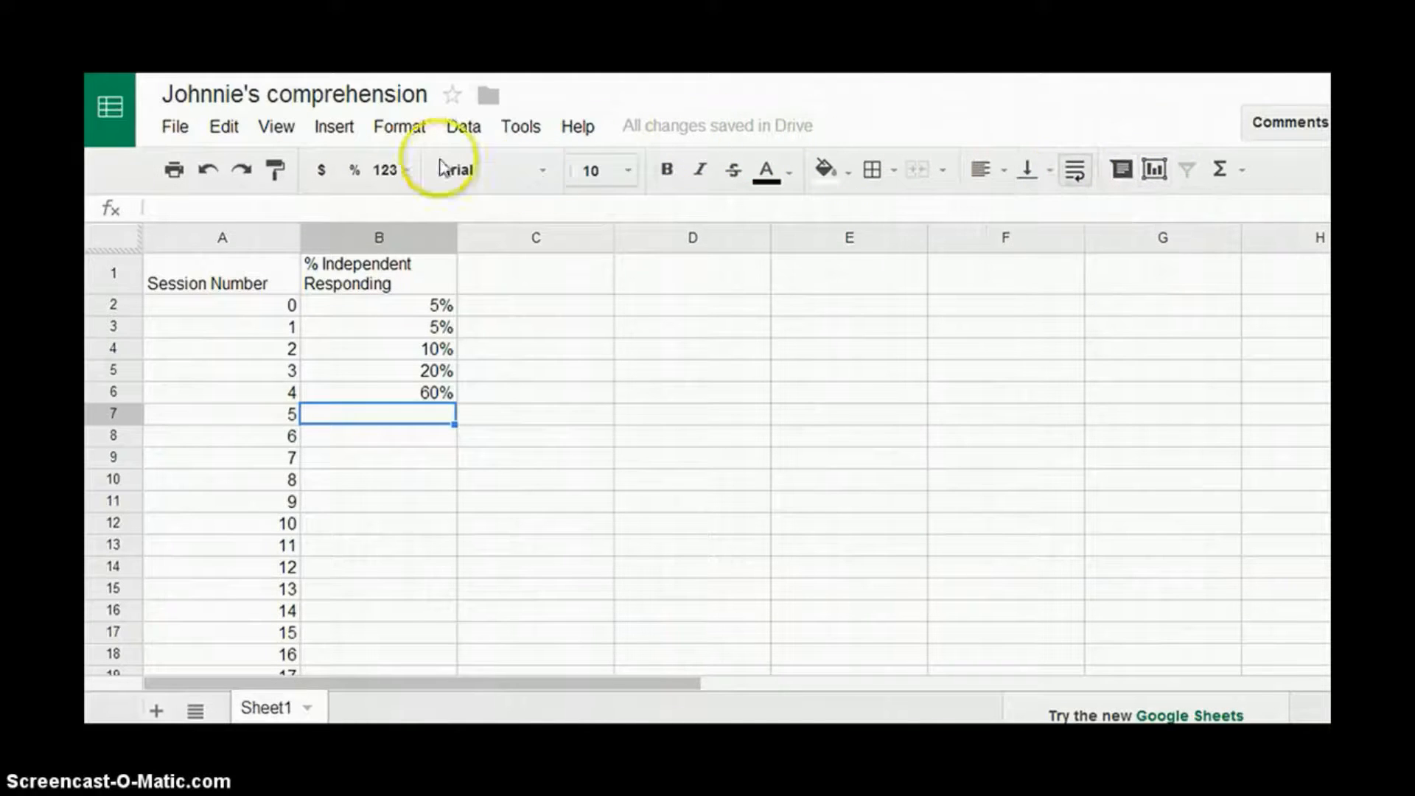
Start inserting a chart of the session data and turn off using row 1 as headers.
left_click(336, 130)
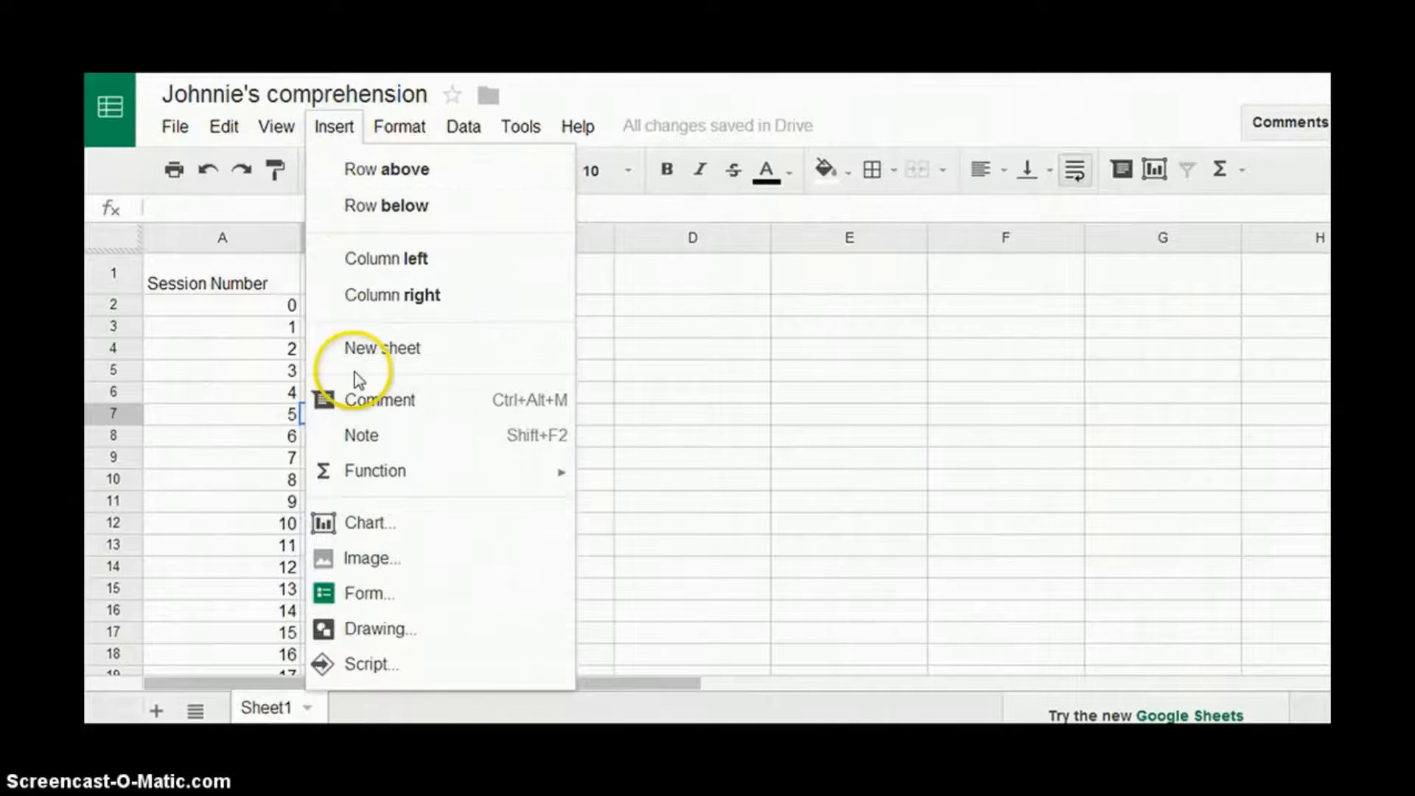
left_click(364, 523)
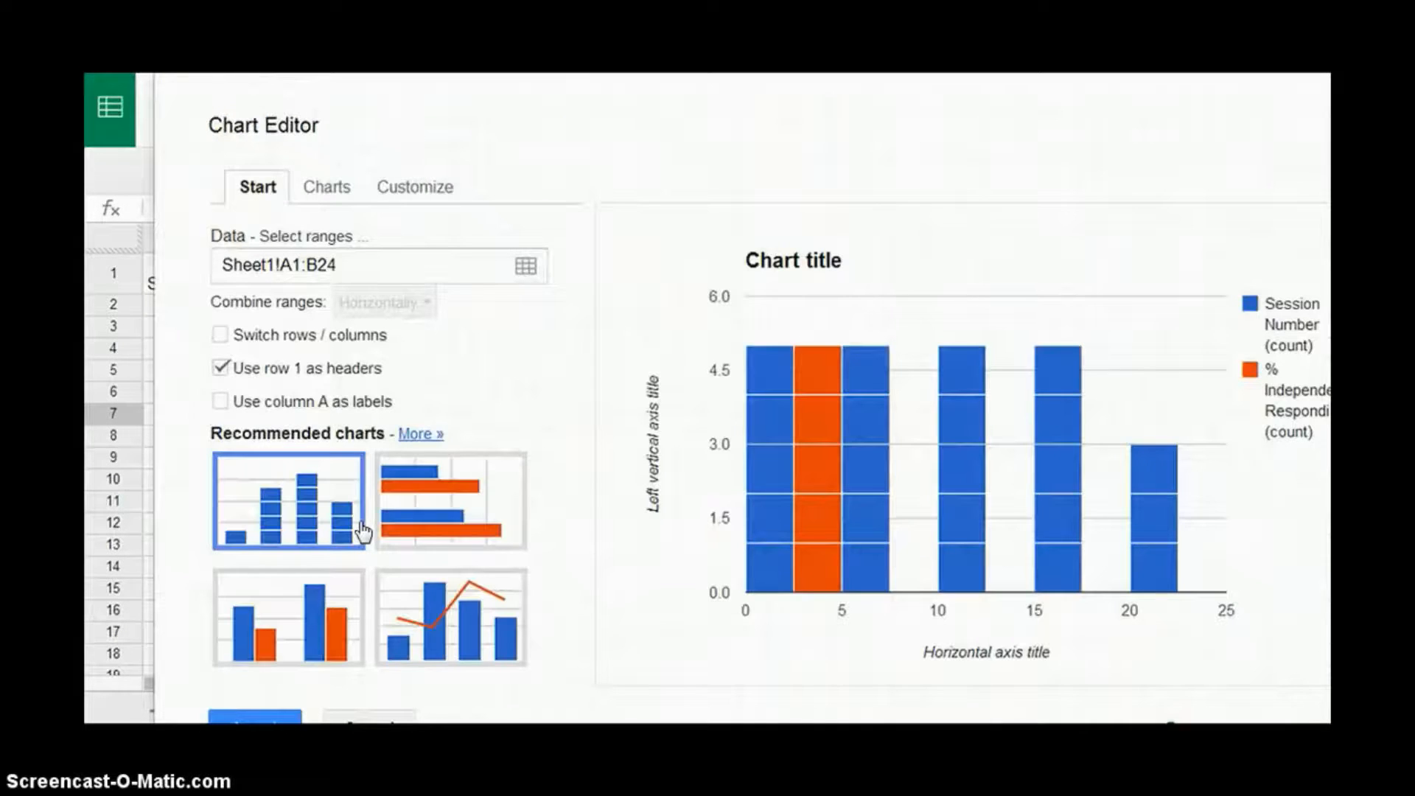
left_click(347, 371)
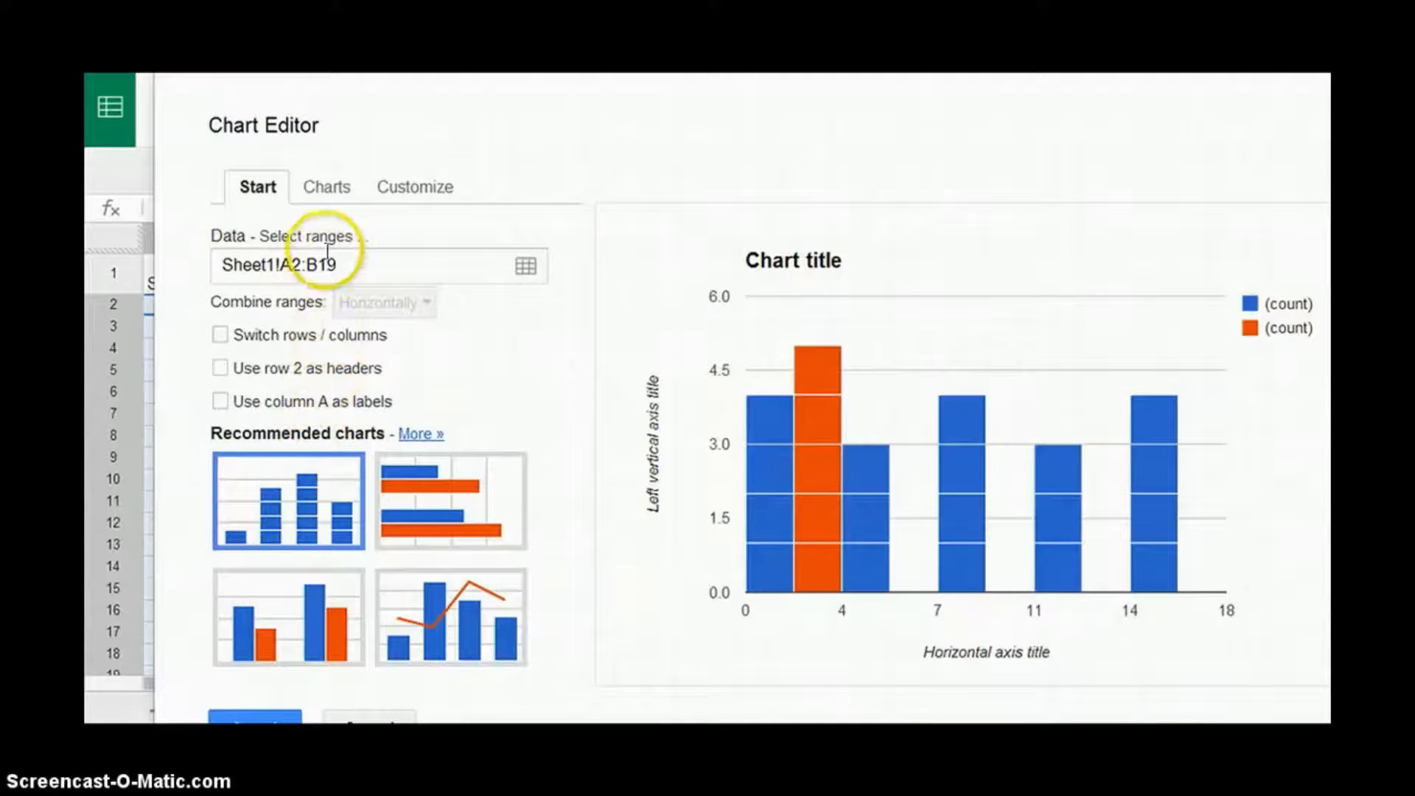
Change the chart type to the straight-segment line chart and use column A as labels.
left_click(326, 190)
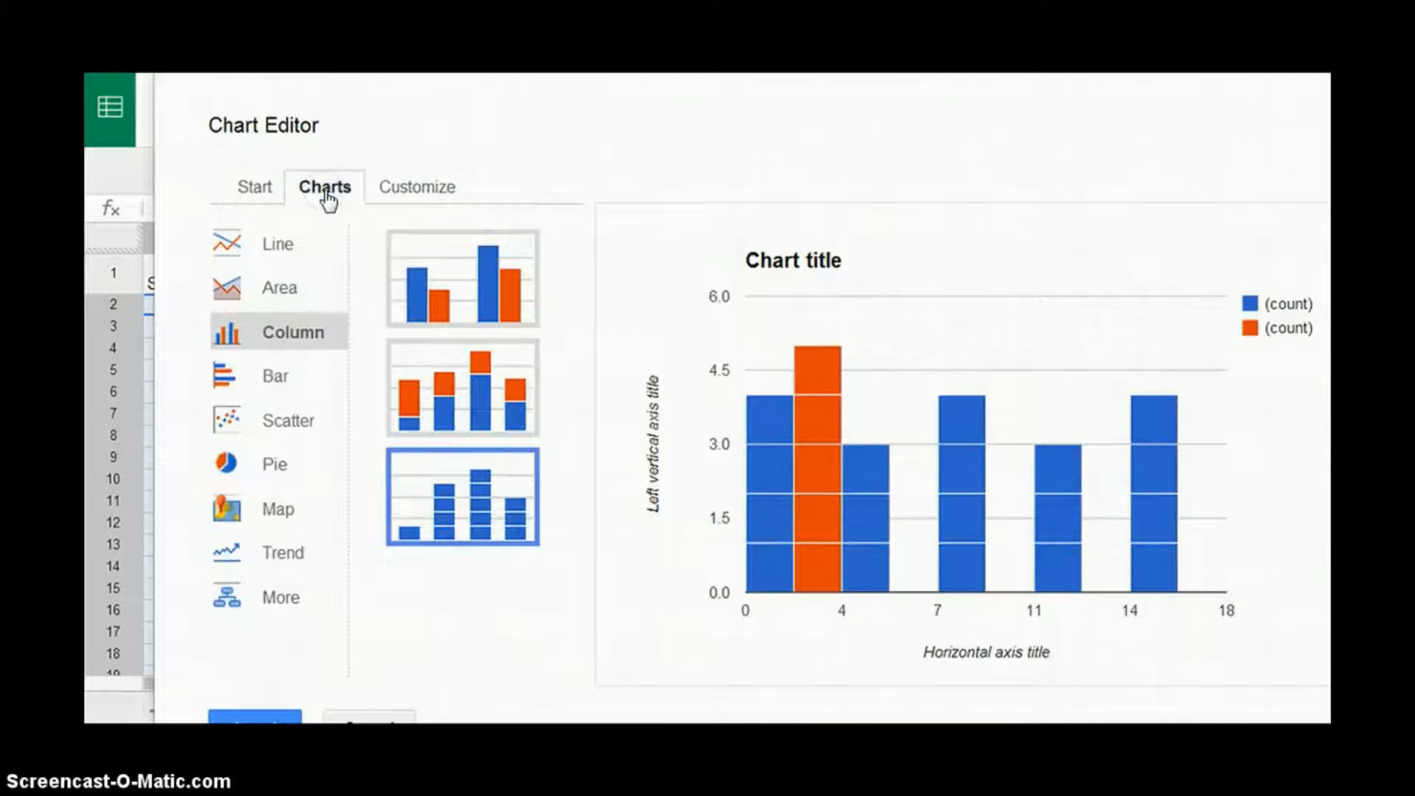
left_click(286, 251)
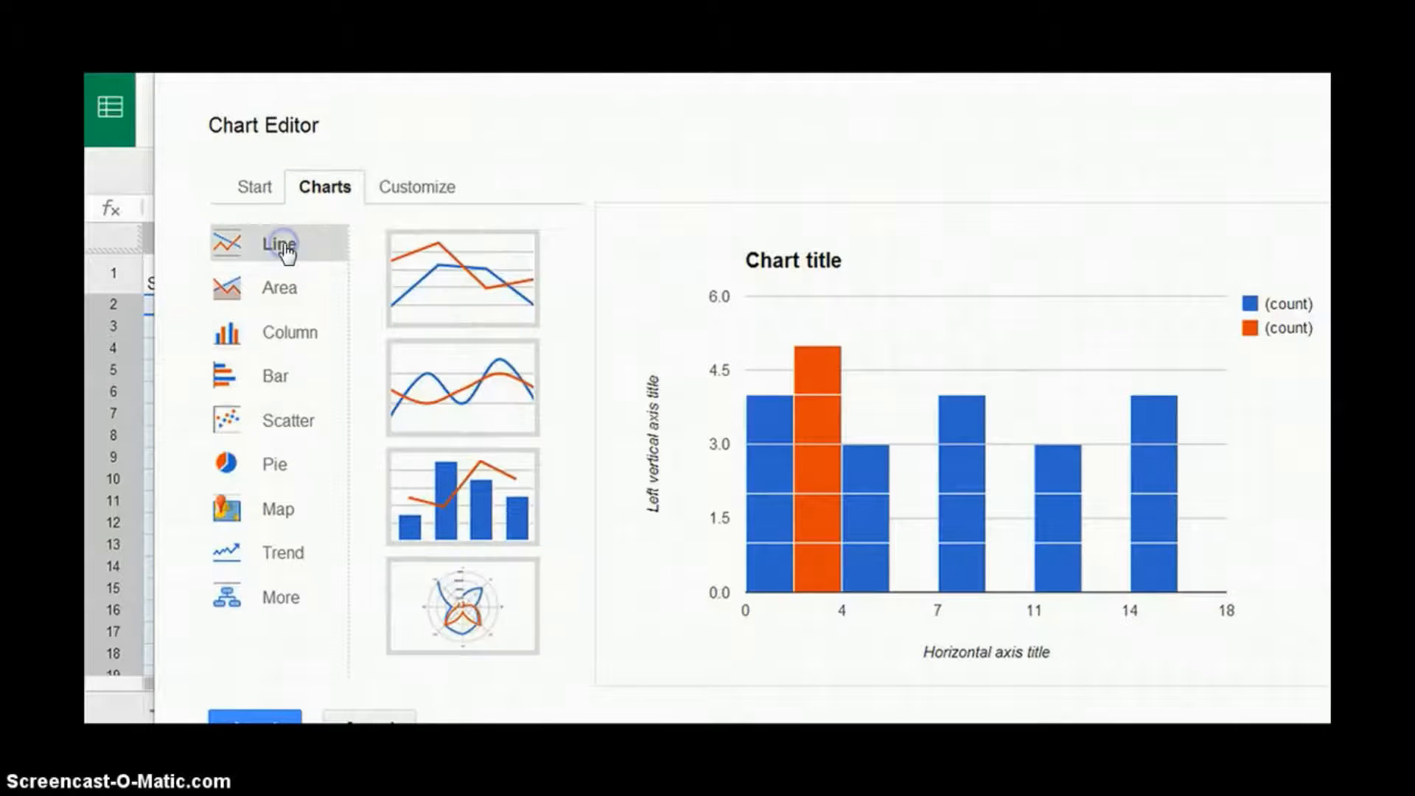
left_click(409, 286)
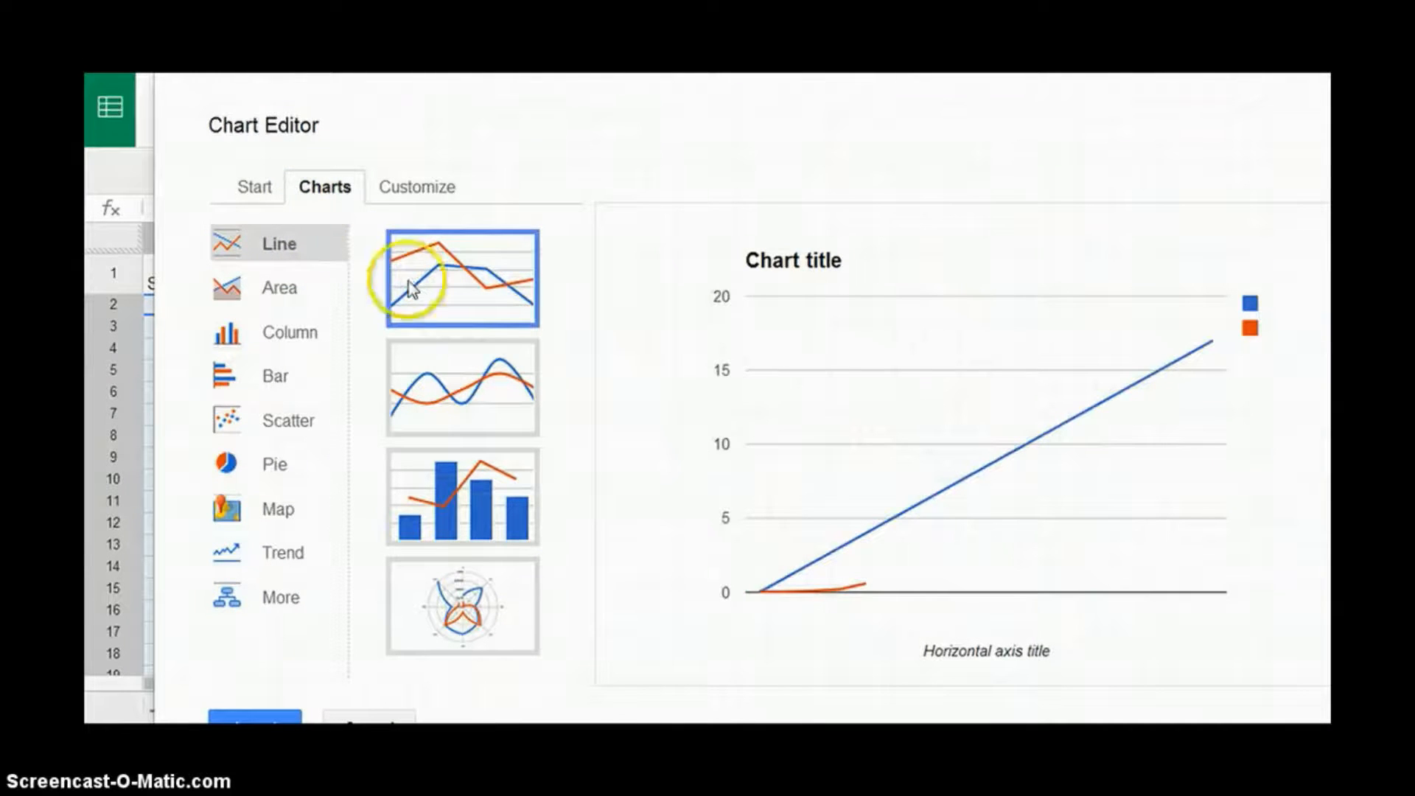
left_click(257, 189)
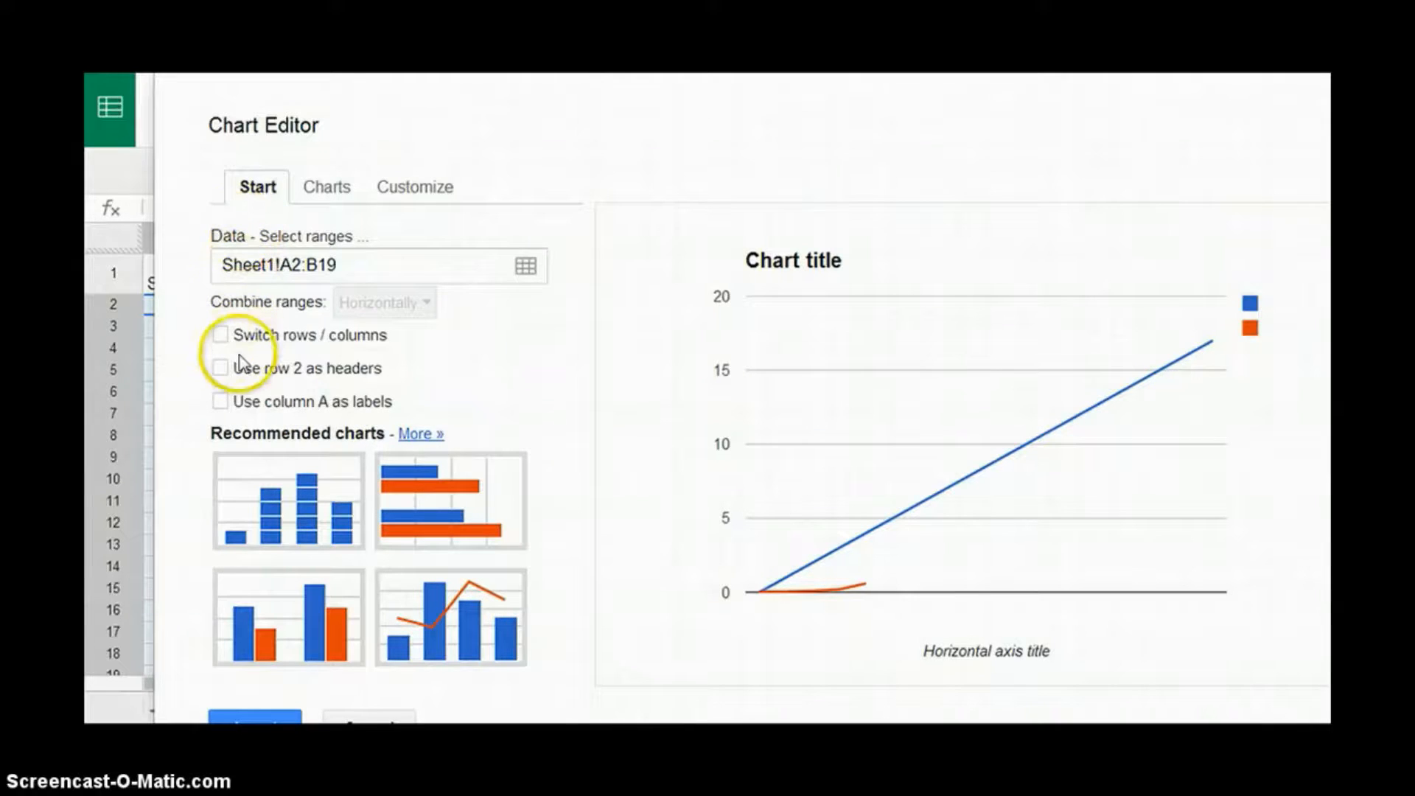
left_click(221, 402)
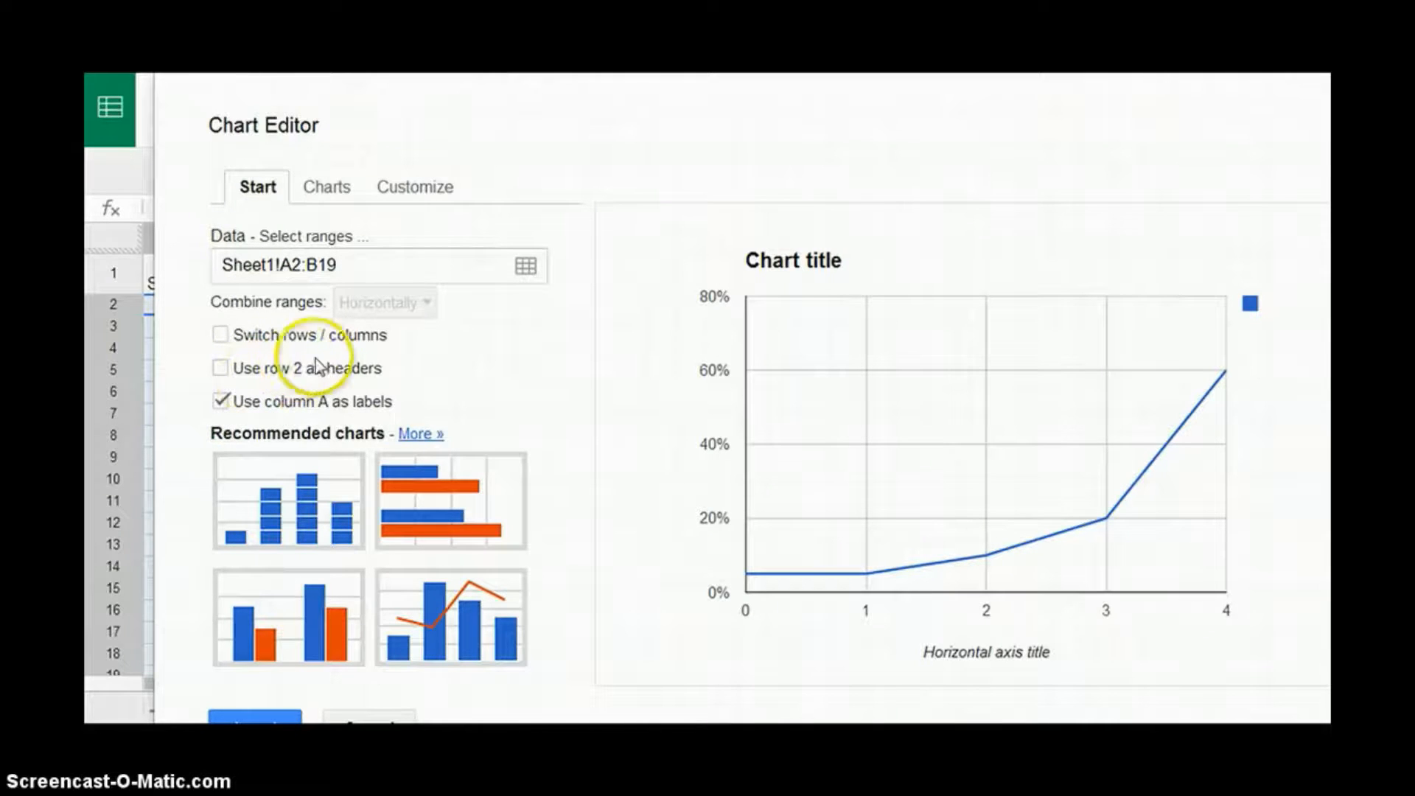
Set the chart title to the student's first name in possessive form followed by "Comprehension".
left_click(431, 193)
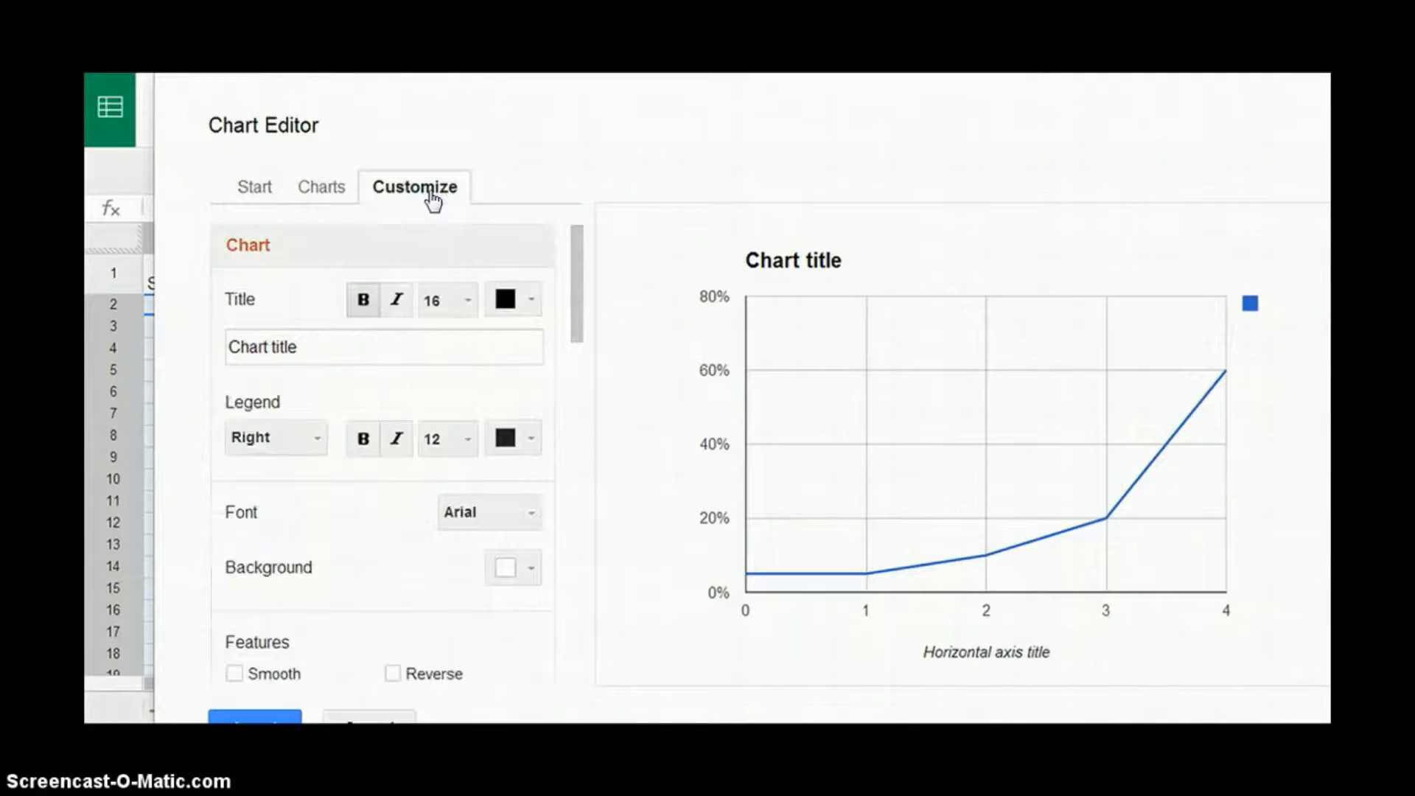
left_click(315, 353)
left_click_drag(314, 353, 208, 347)
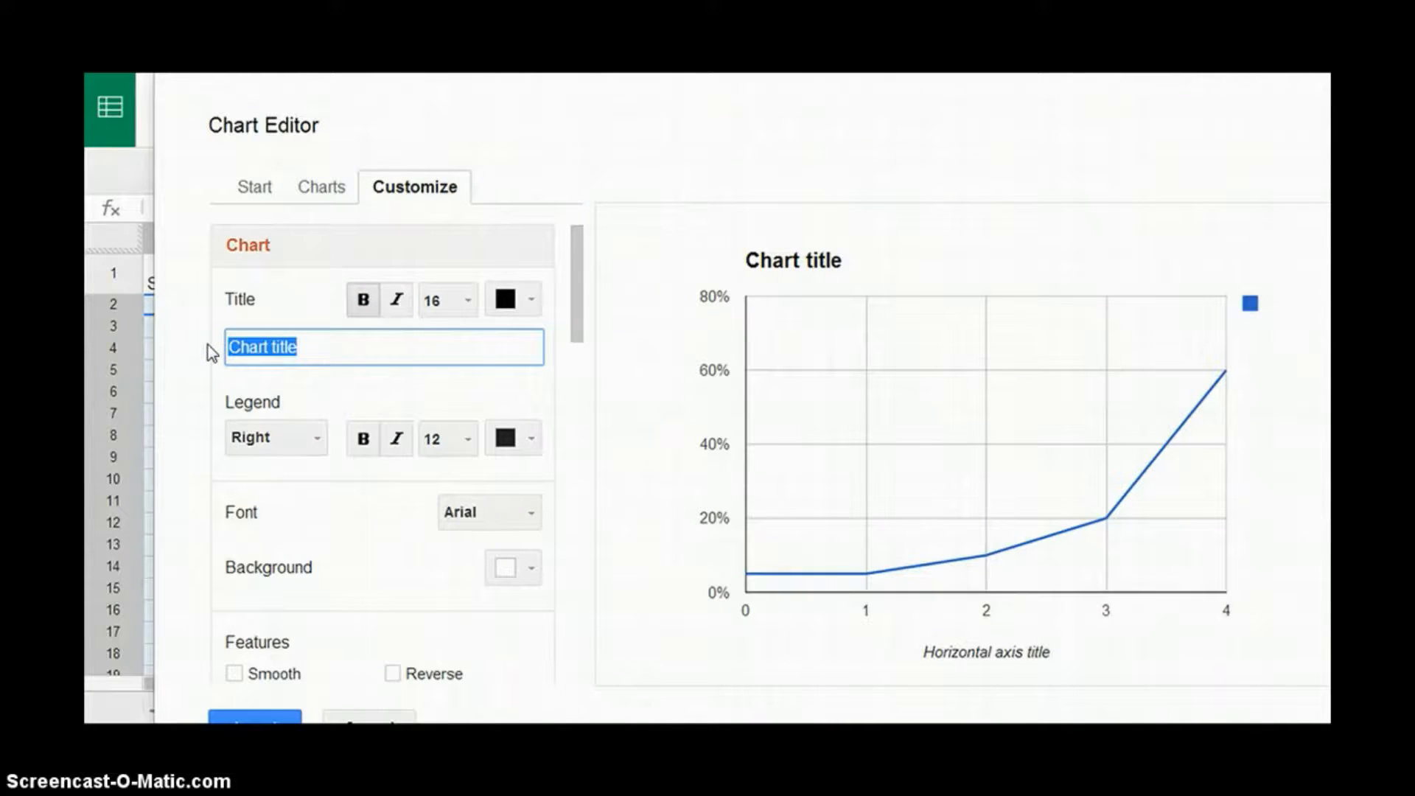
type("Johnnie's Comprehension")
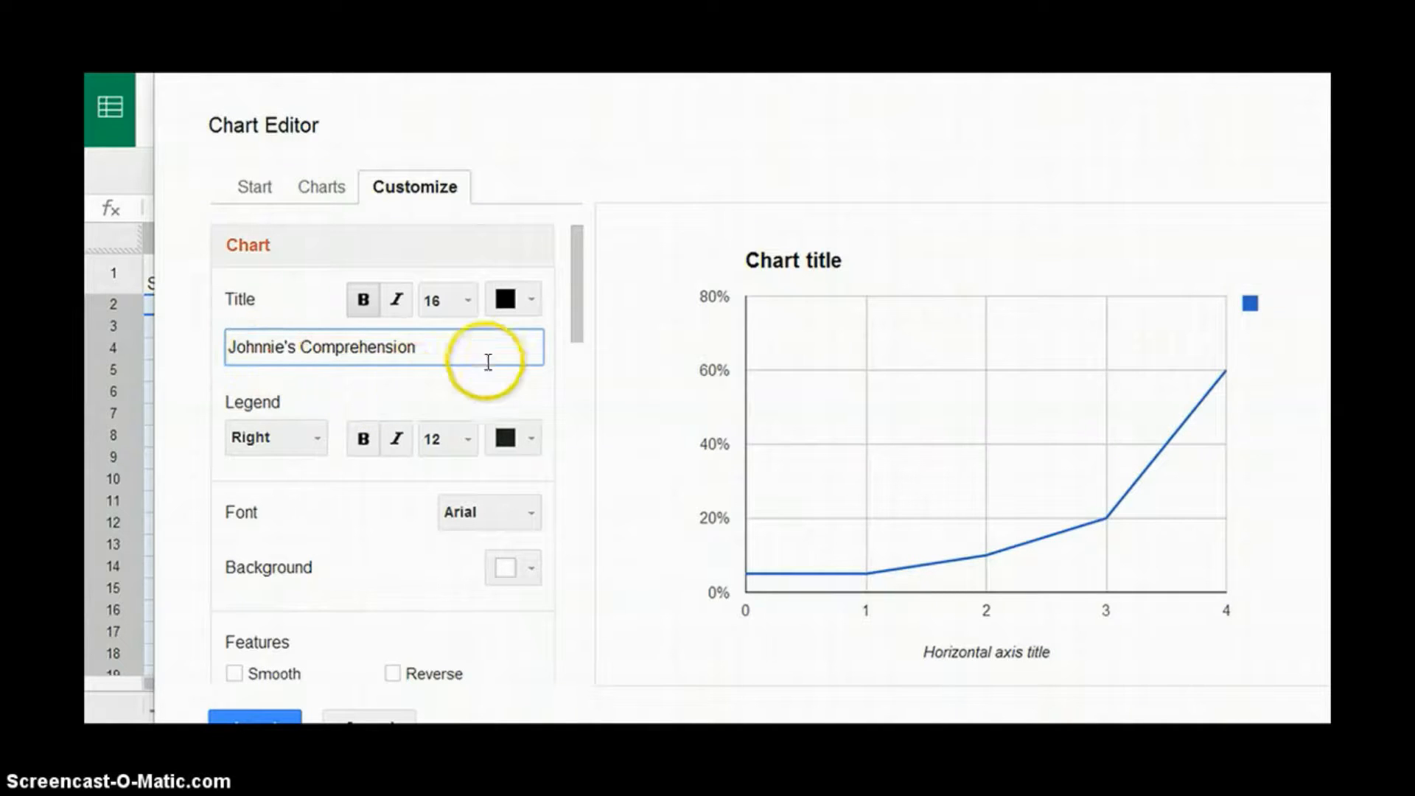
Set the chart's horizontal axis title to "Session Number".
left_click_drag(575, 338, 587, 445)
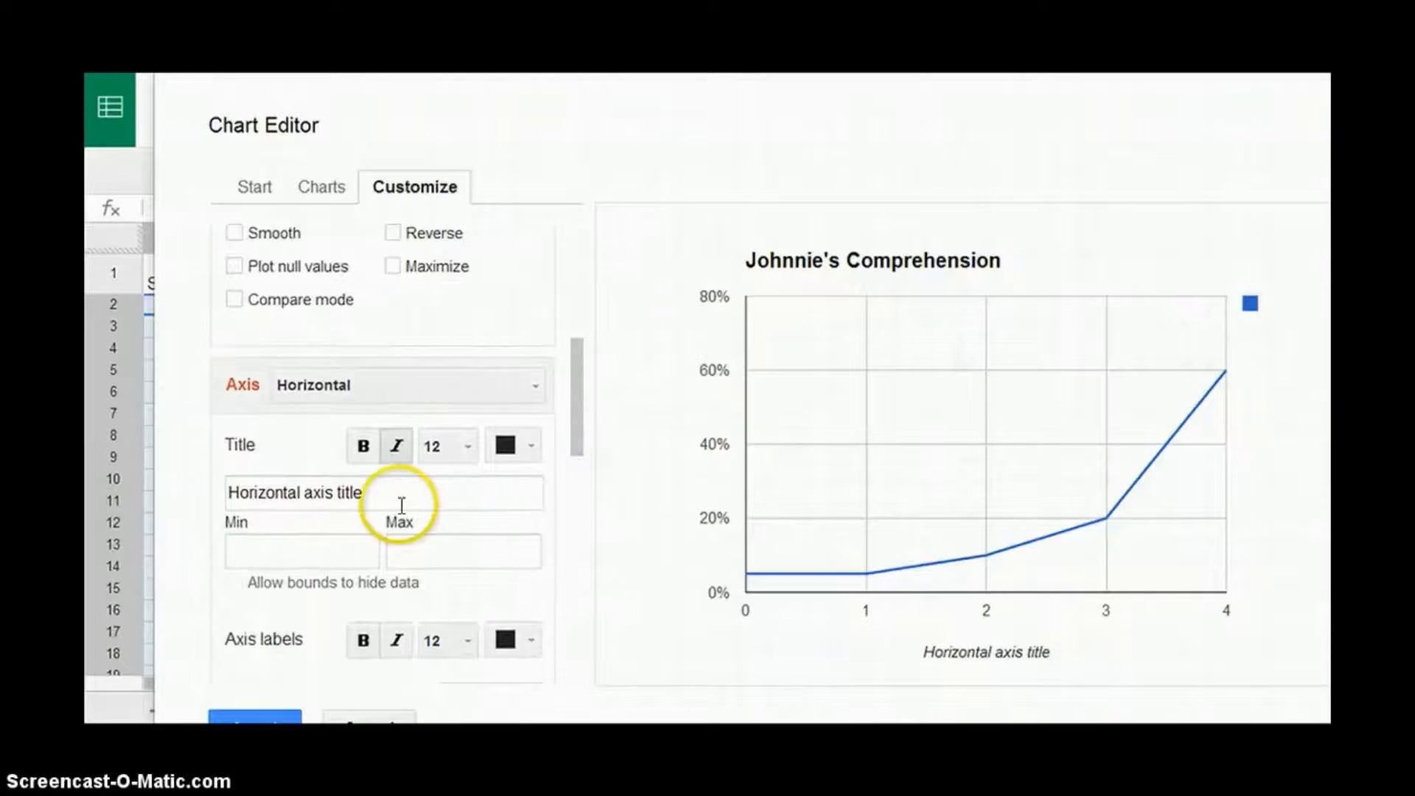
left_click_drag(373, 496, 187, 489)
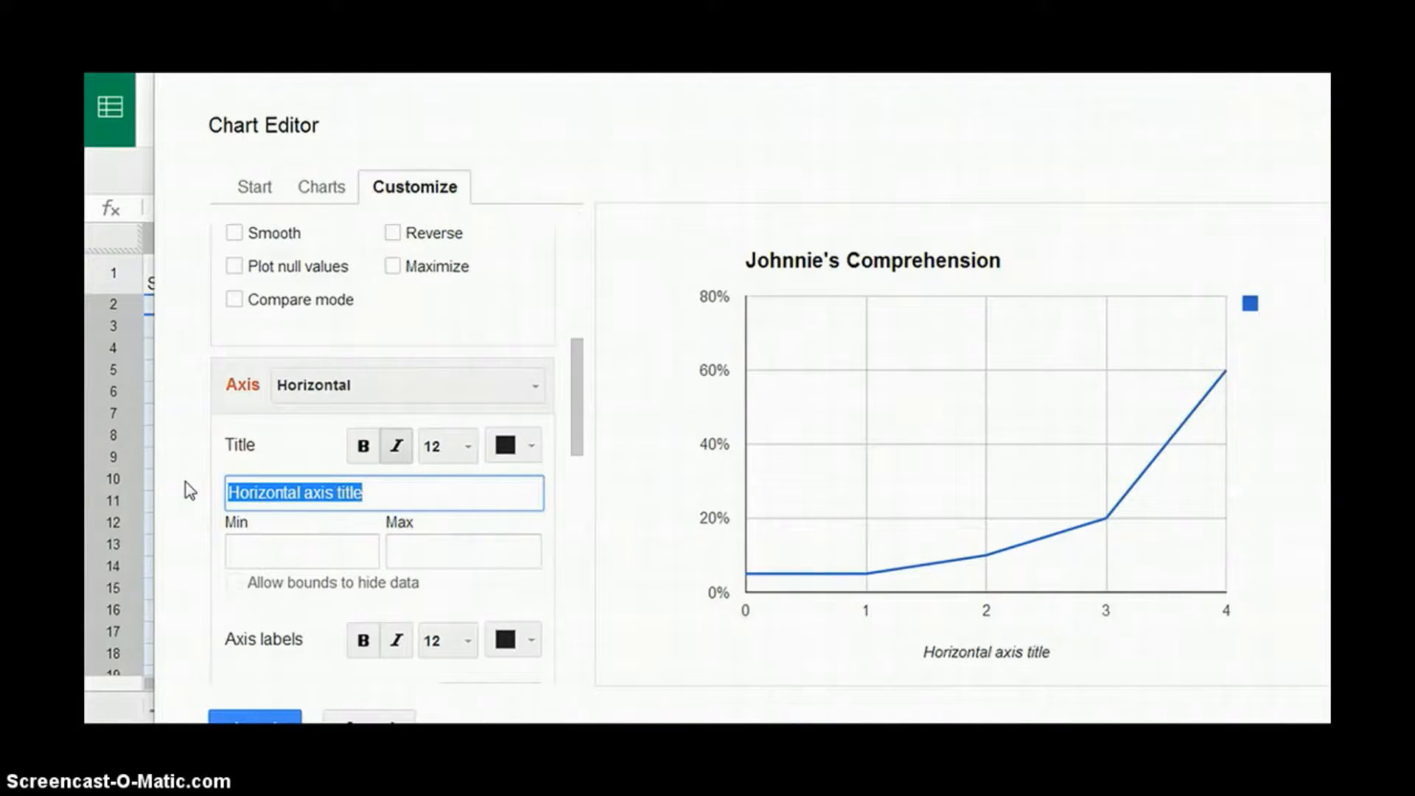
type("S")
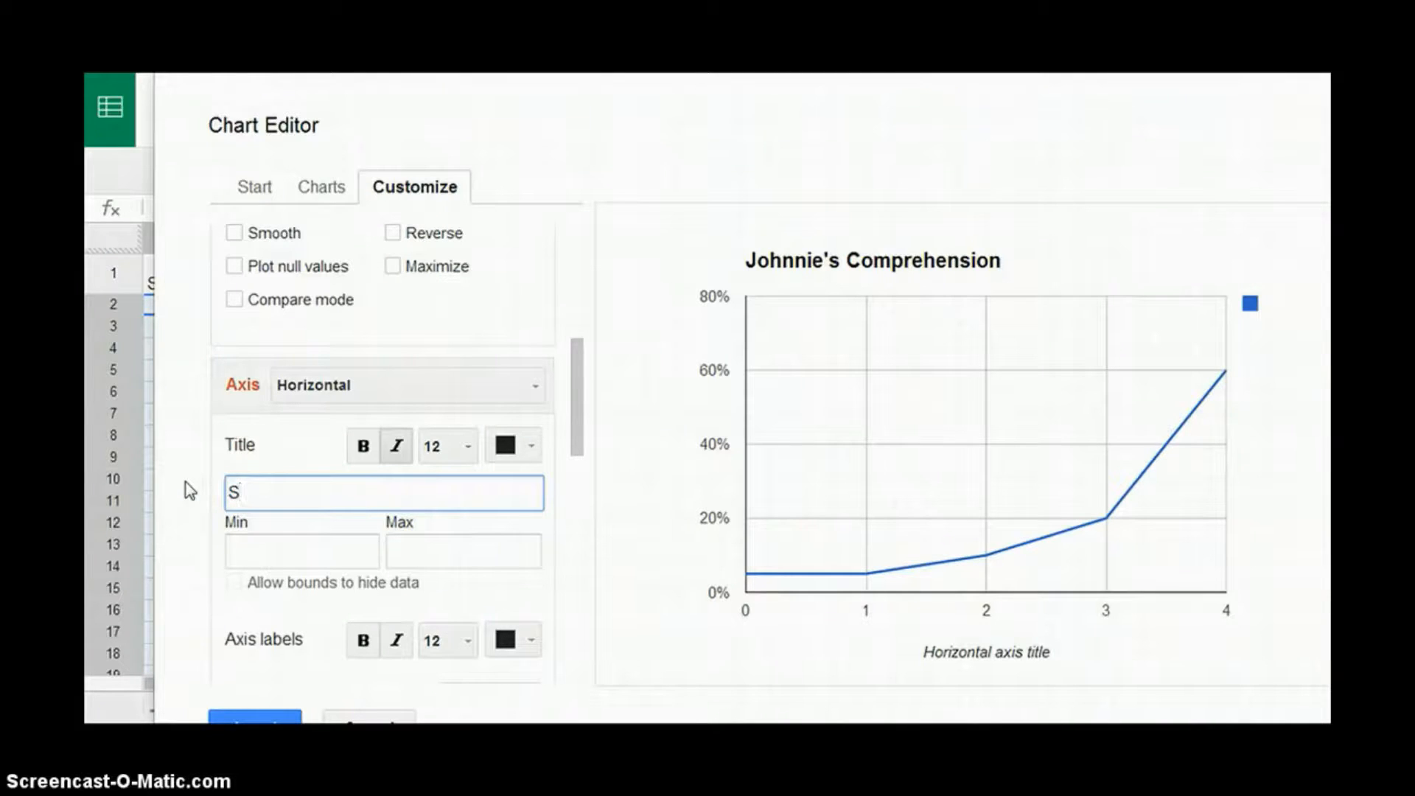
type("ession Number")
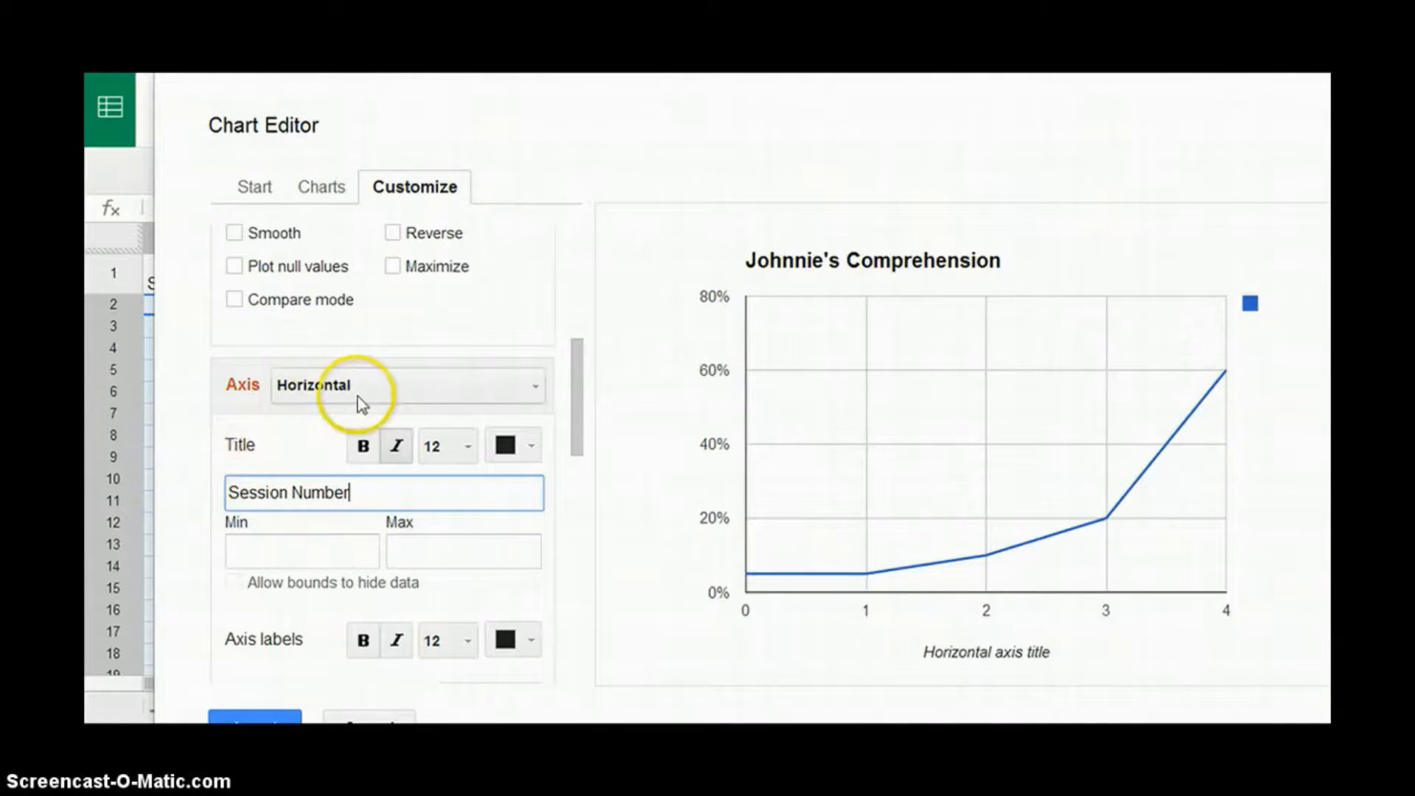
Set the chart's left vertical axis title to "% Independent Responding".
left_click(522, 389)
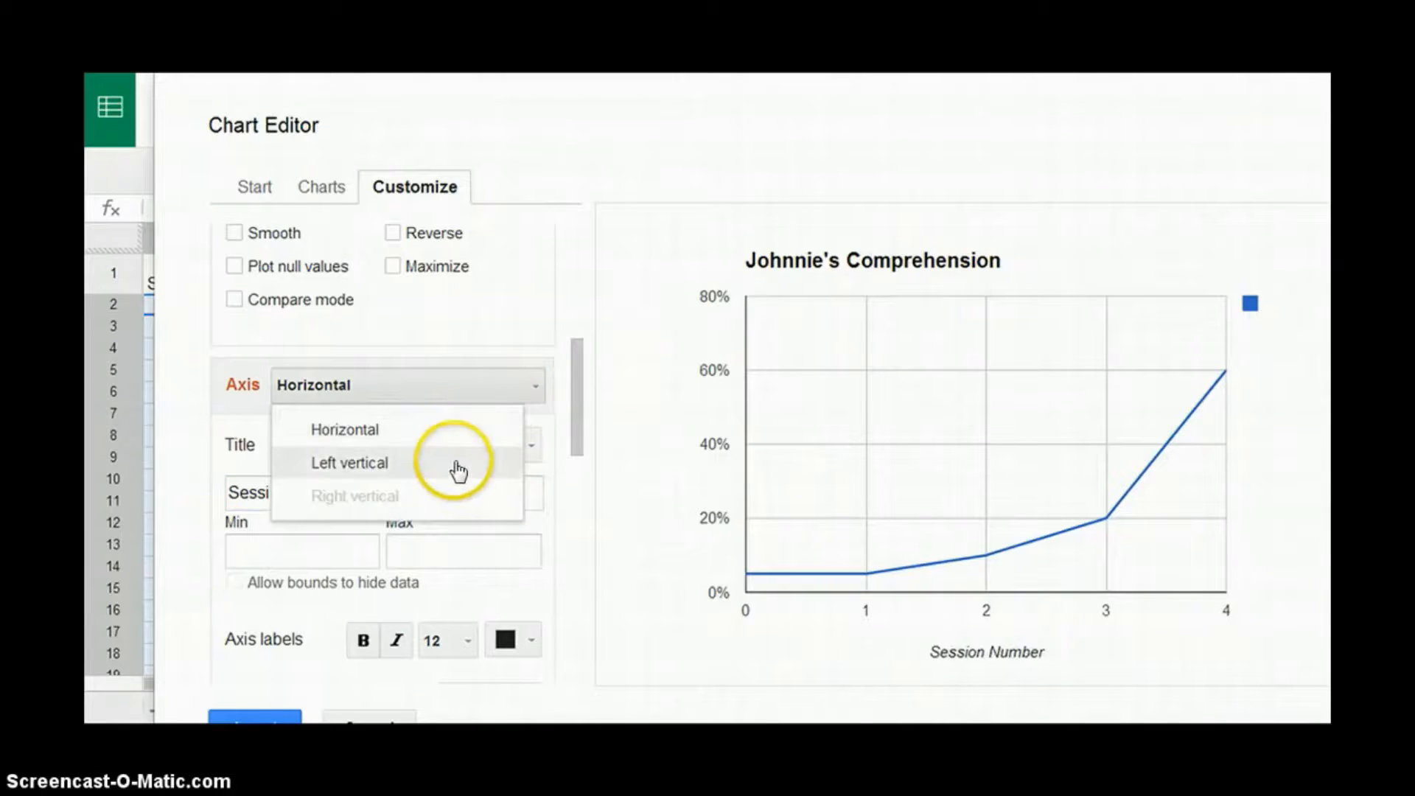
left_click(458, 470)
left_click(353, 496)
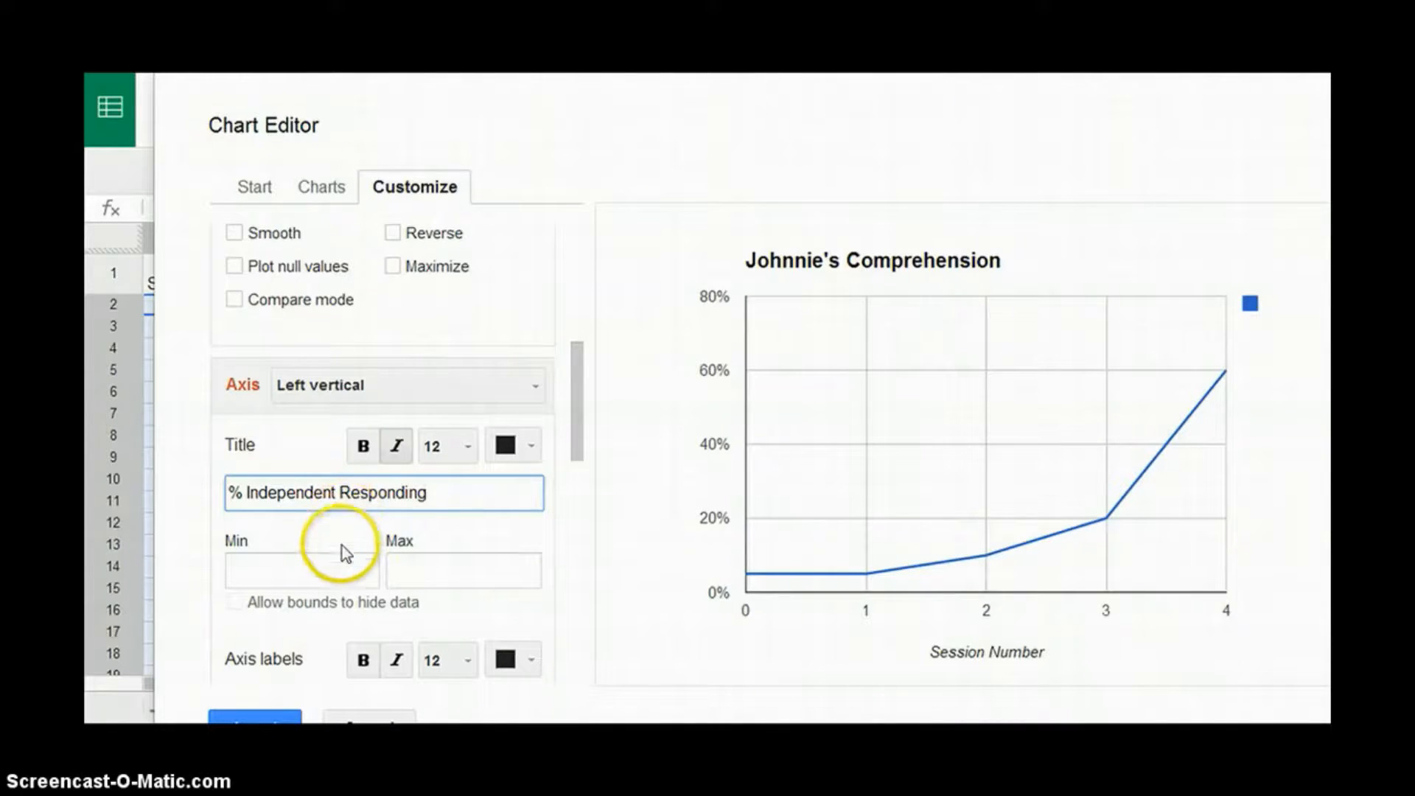
Review the left vertical axis minimum and maximum settings and the color, thickness and point size options for Line 1.
left_click(331, 571)
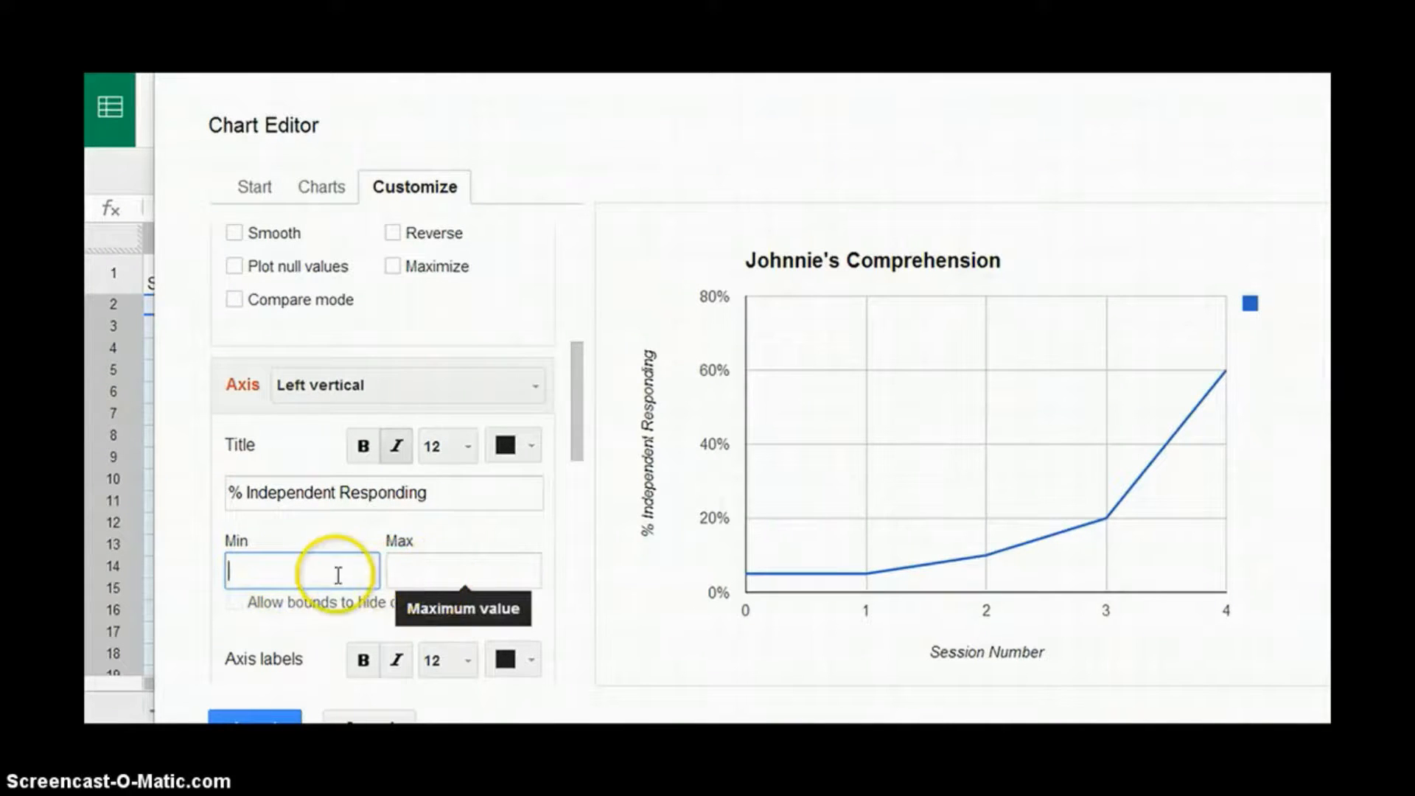
key("Tab")
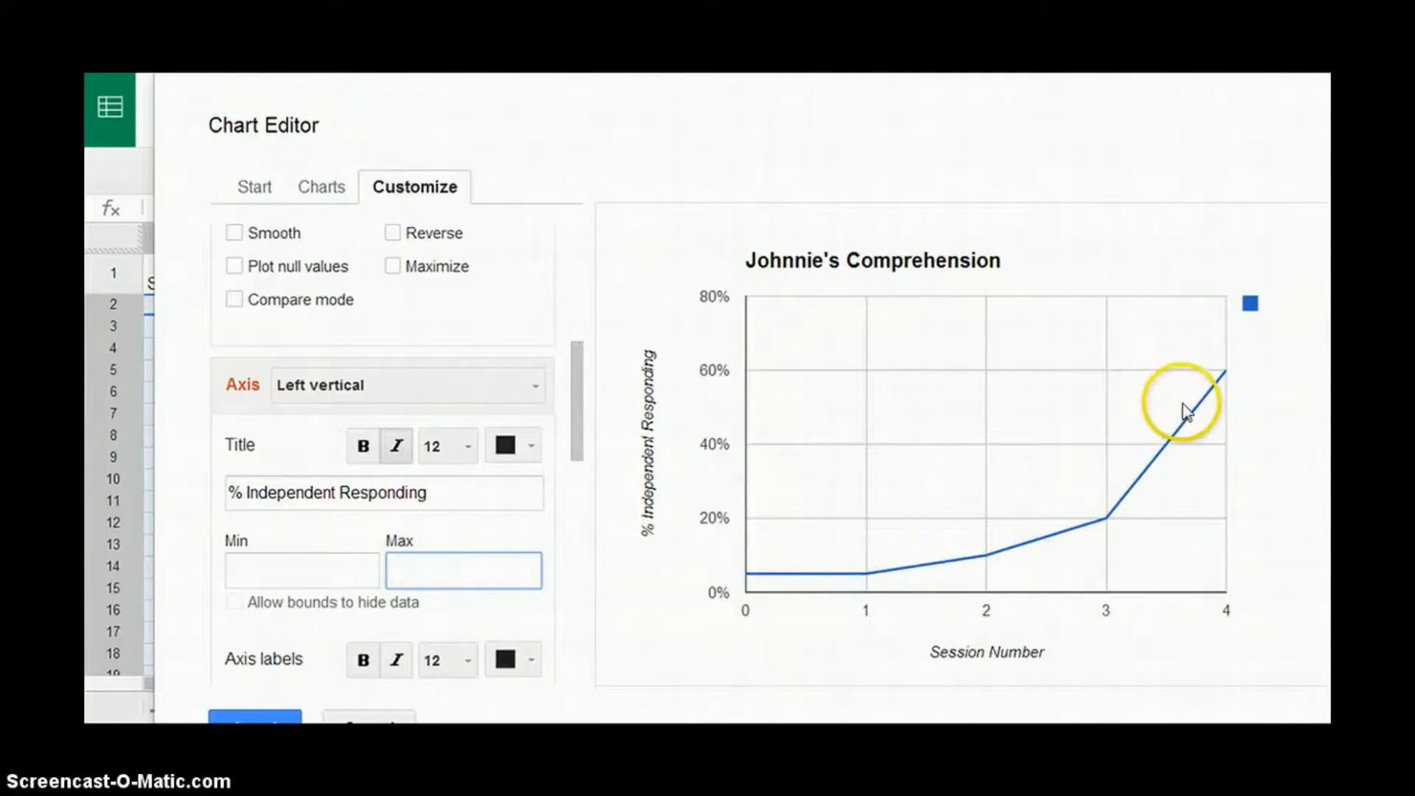
mouse_move(1225, 367)
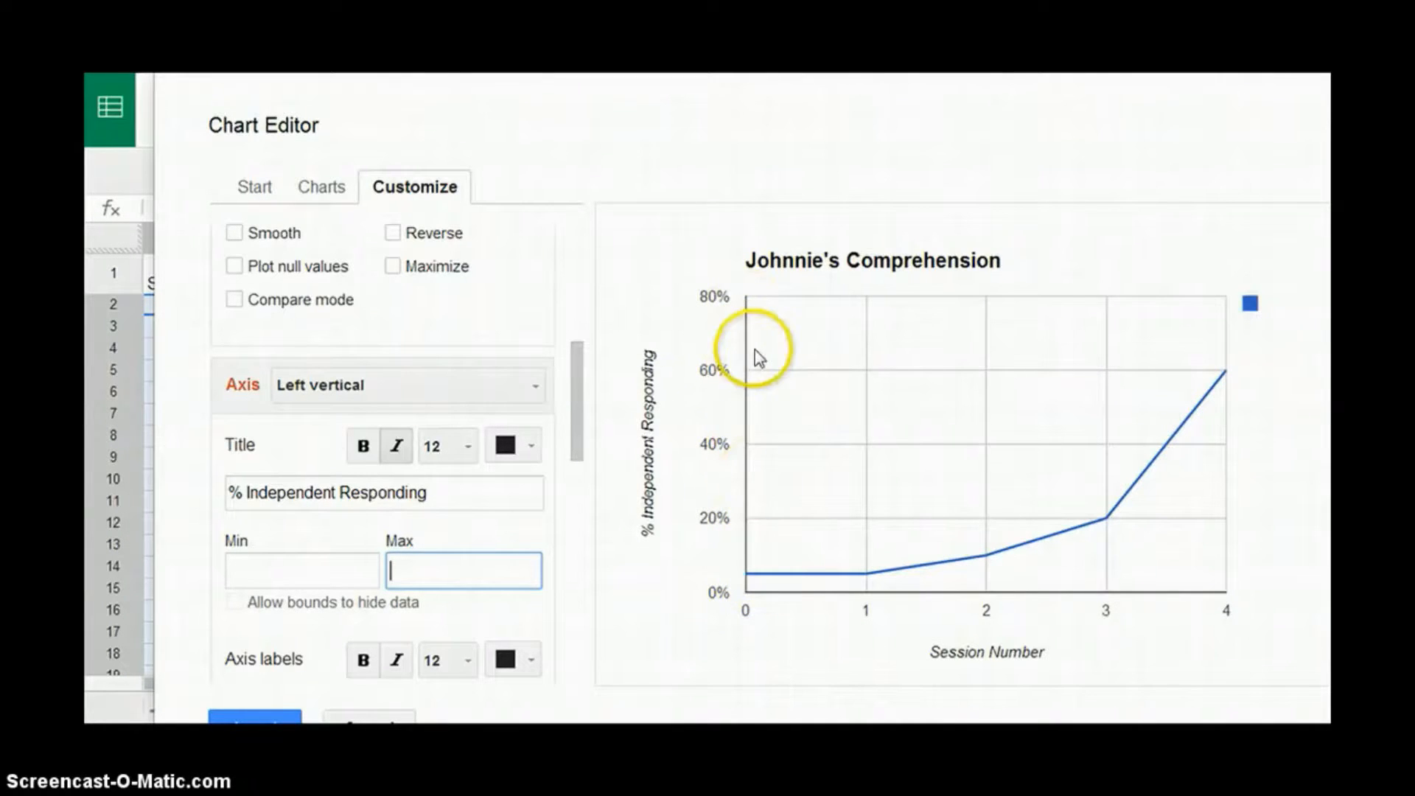
left_click_drag(575, 467, 586, 568)
left_click_drag(584, 571, 585, 668)
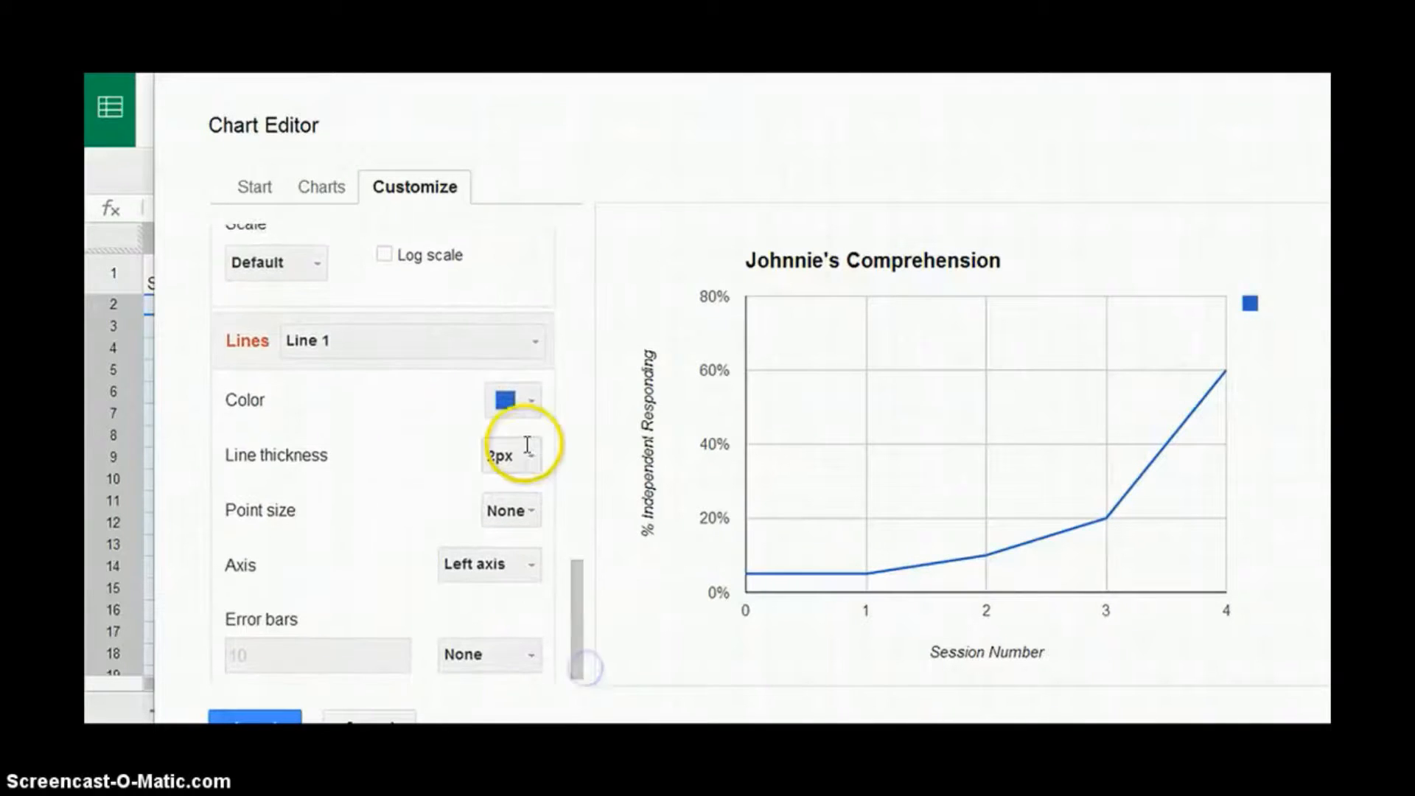
left_click(525, 403)
left_click(529, 411)
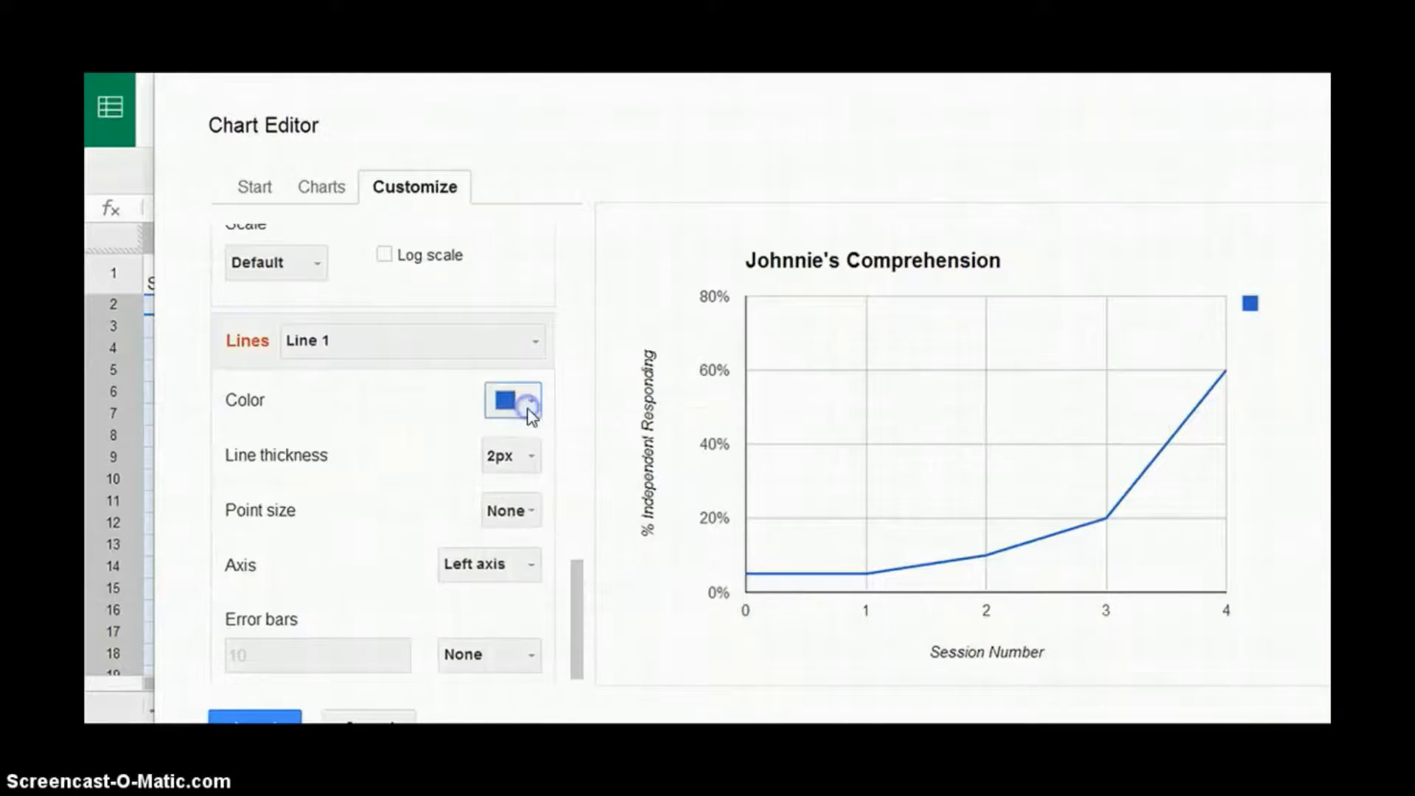
left_click(528, 453)
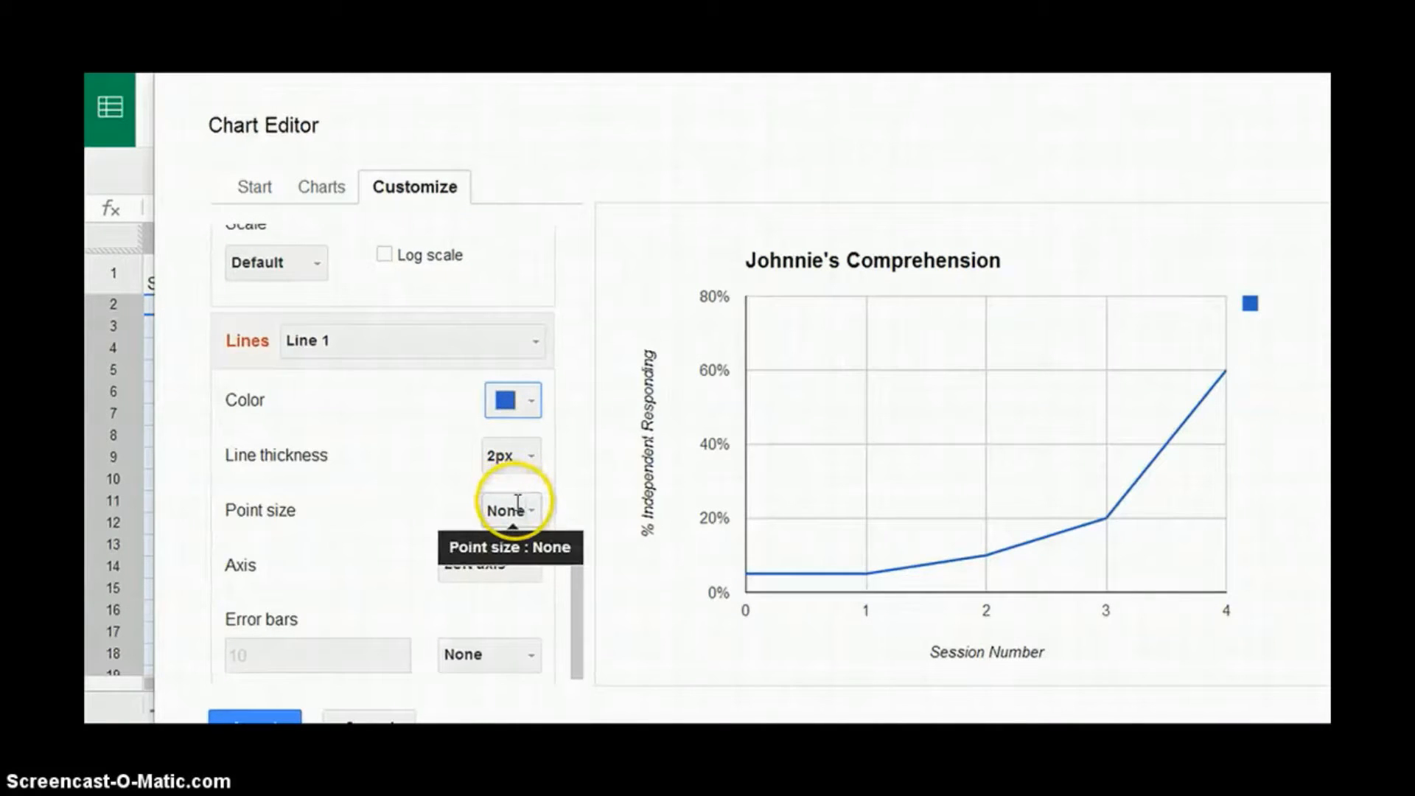
left_click(575, 589)
left_click_drag(576, 593, 569, 630)
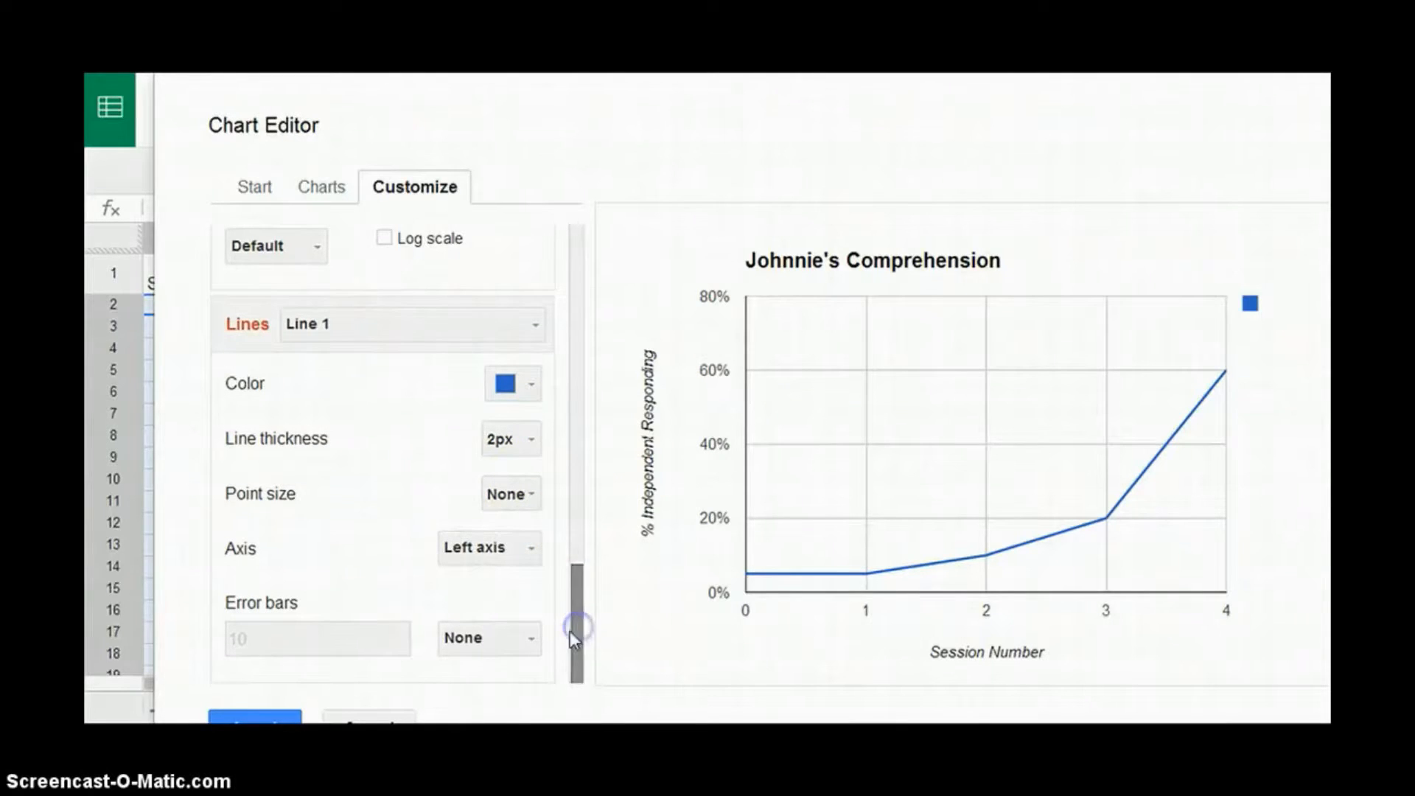
Insert the customized line chart into the spreadsheet and move it to its own sheet.
left_click(288, 718)
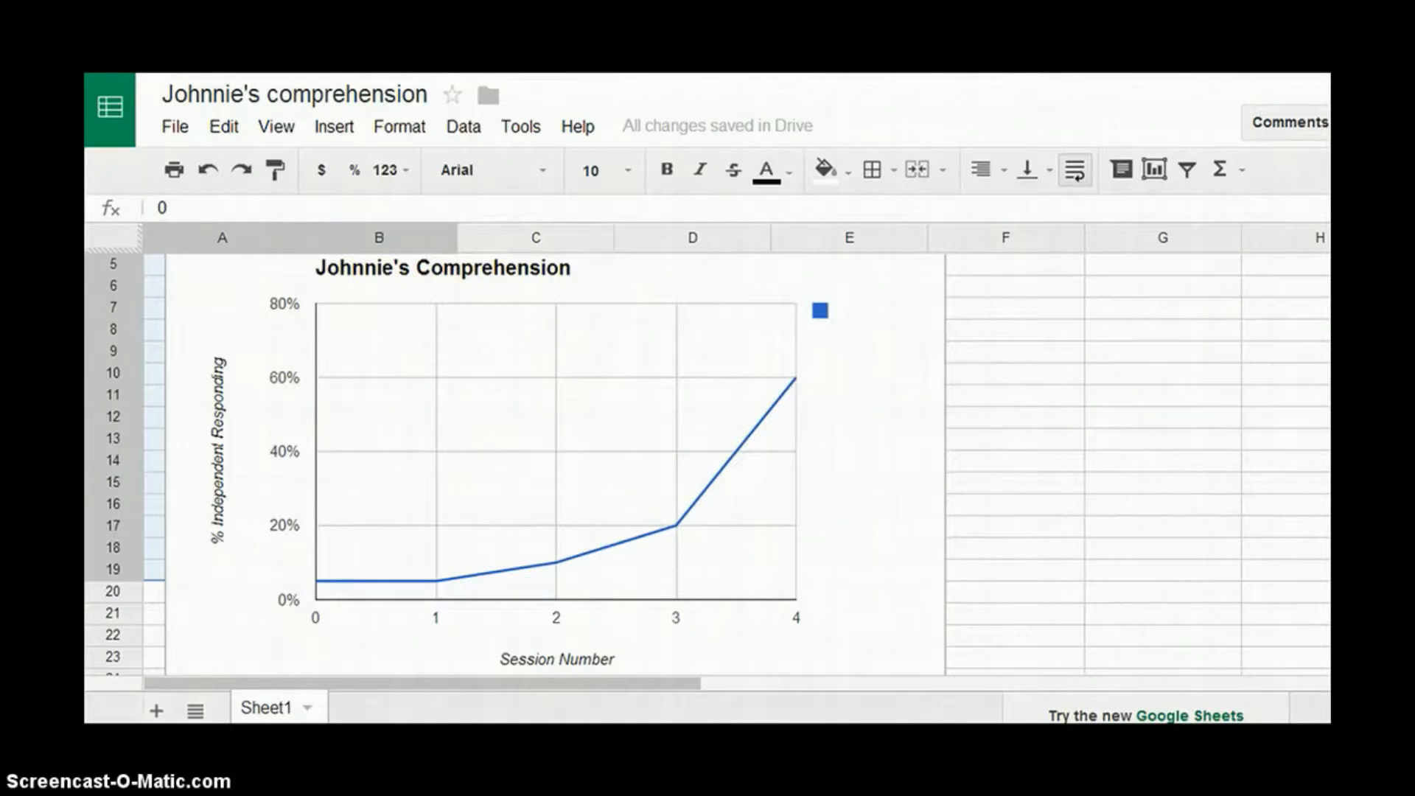
scroll(457, 462, "up", 2)
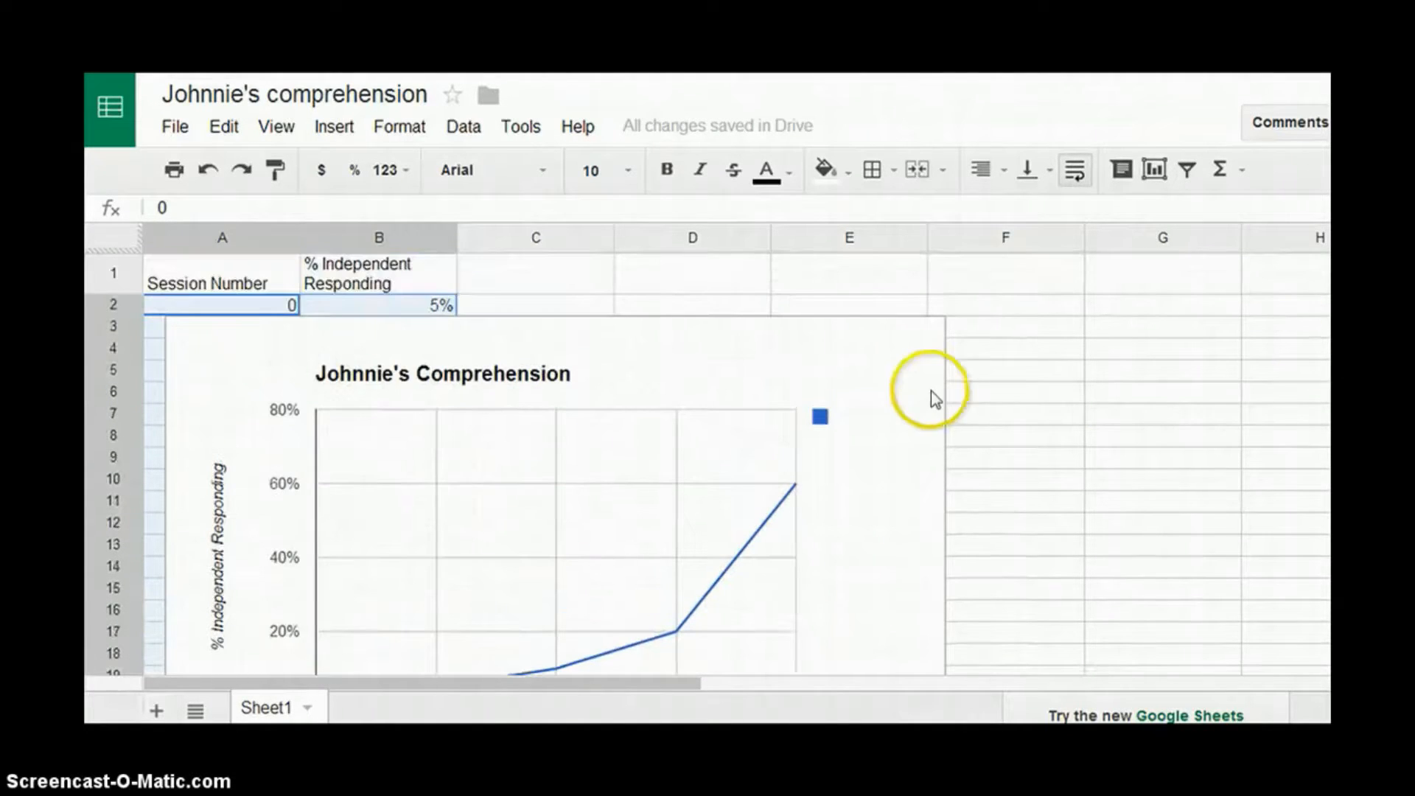
left_click(241, 368)
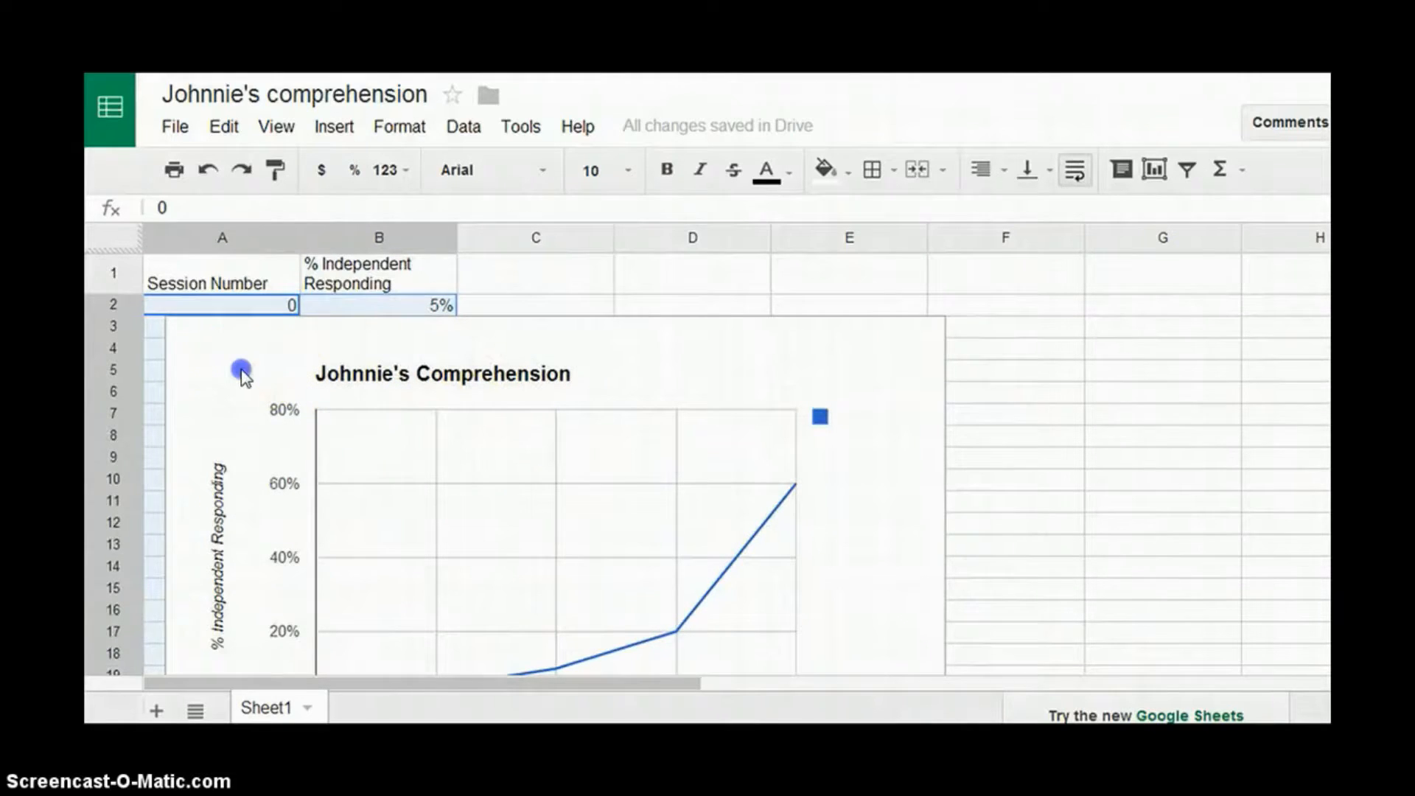
left_click(241, 369)
left_click(196, 369)
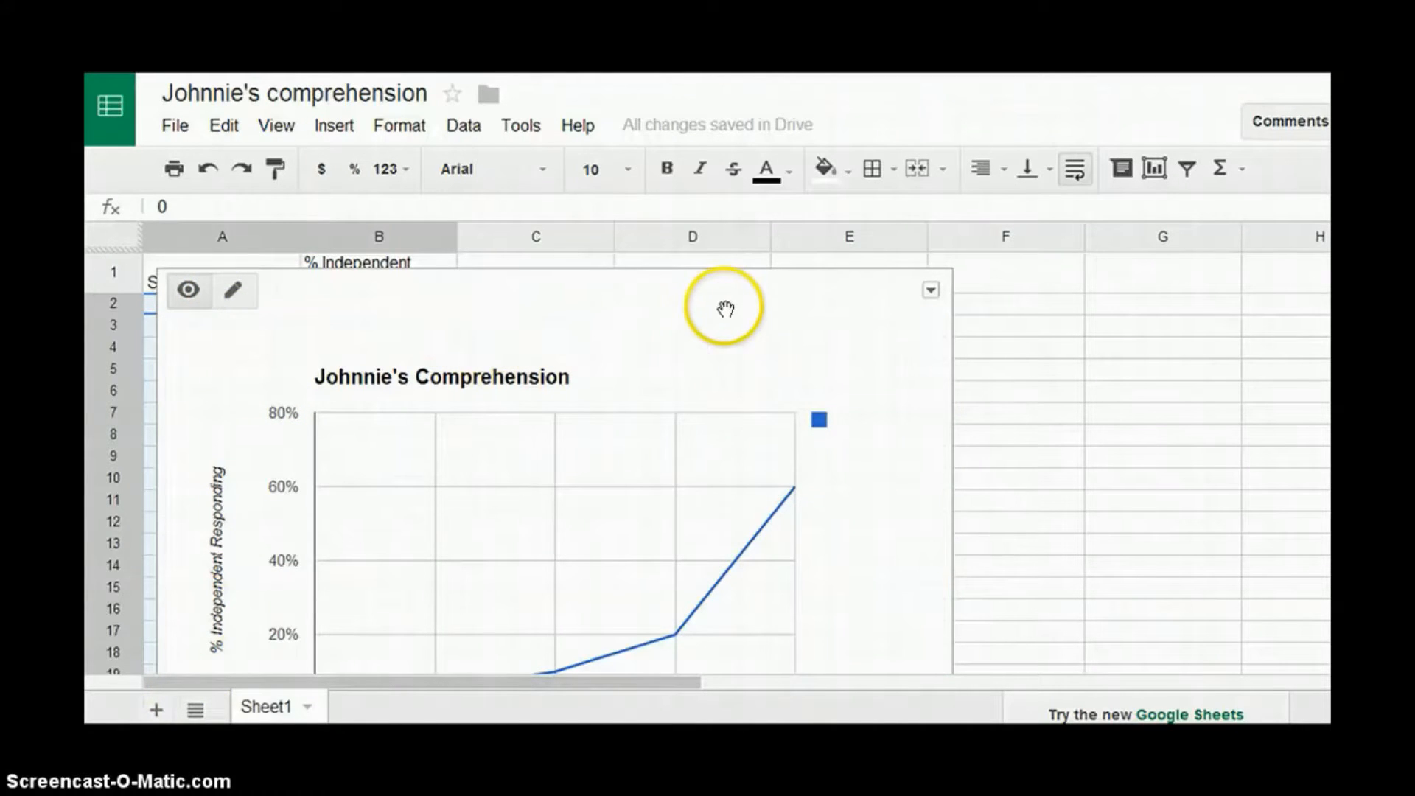
left_click(930, 291)
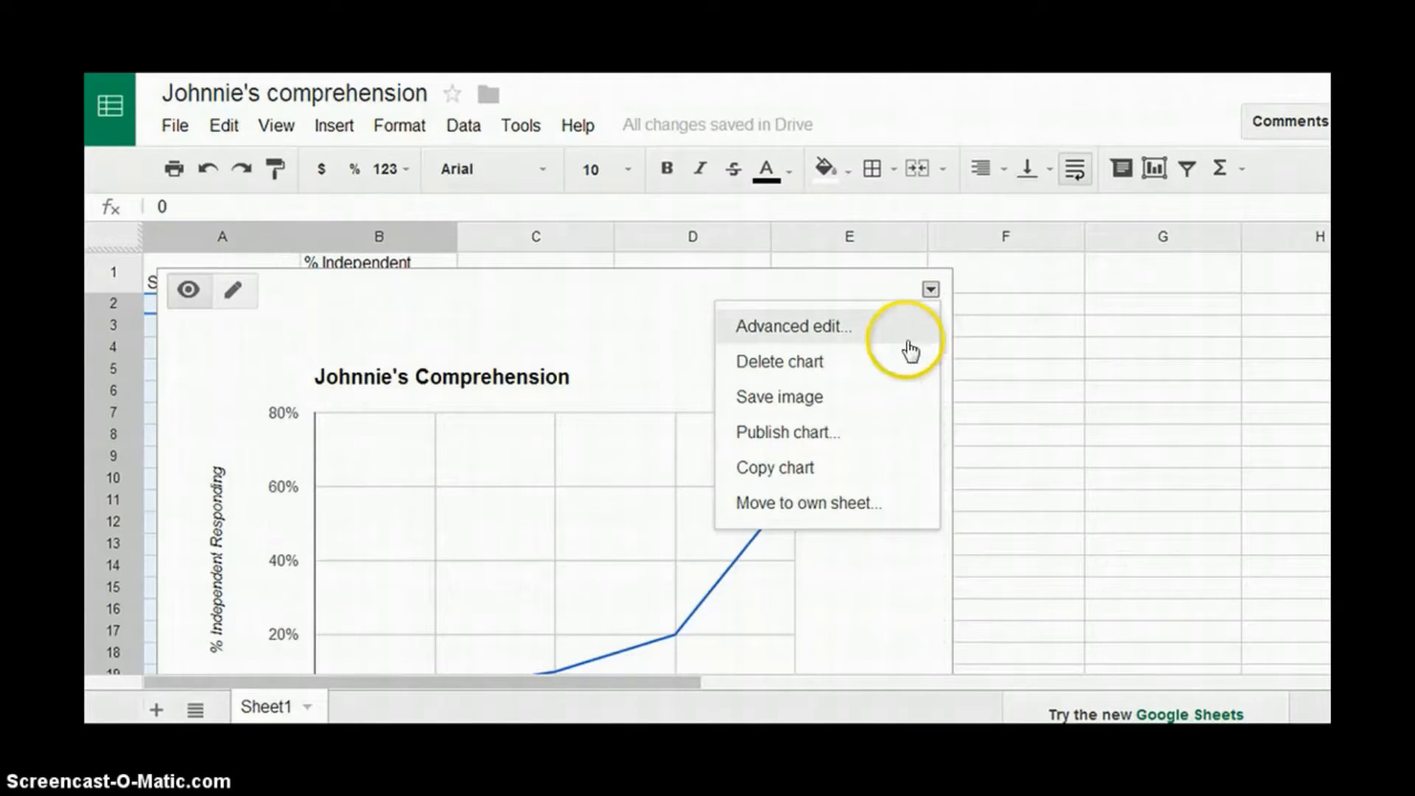
left_click(847, 509)
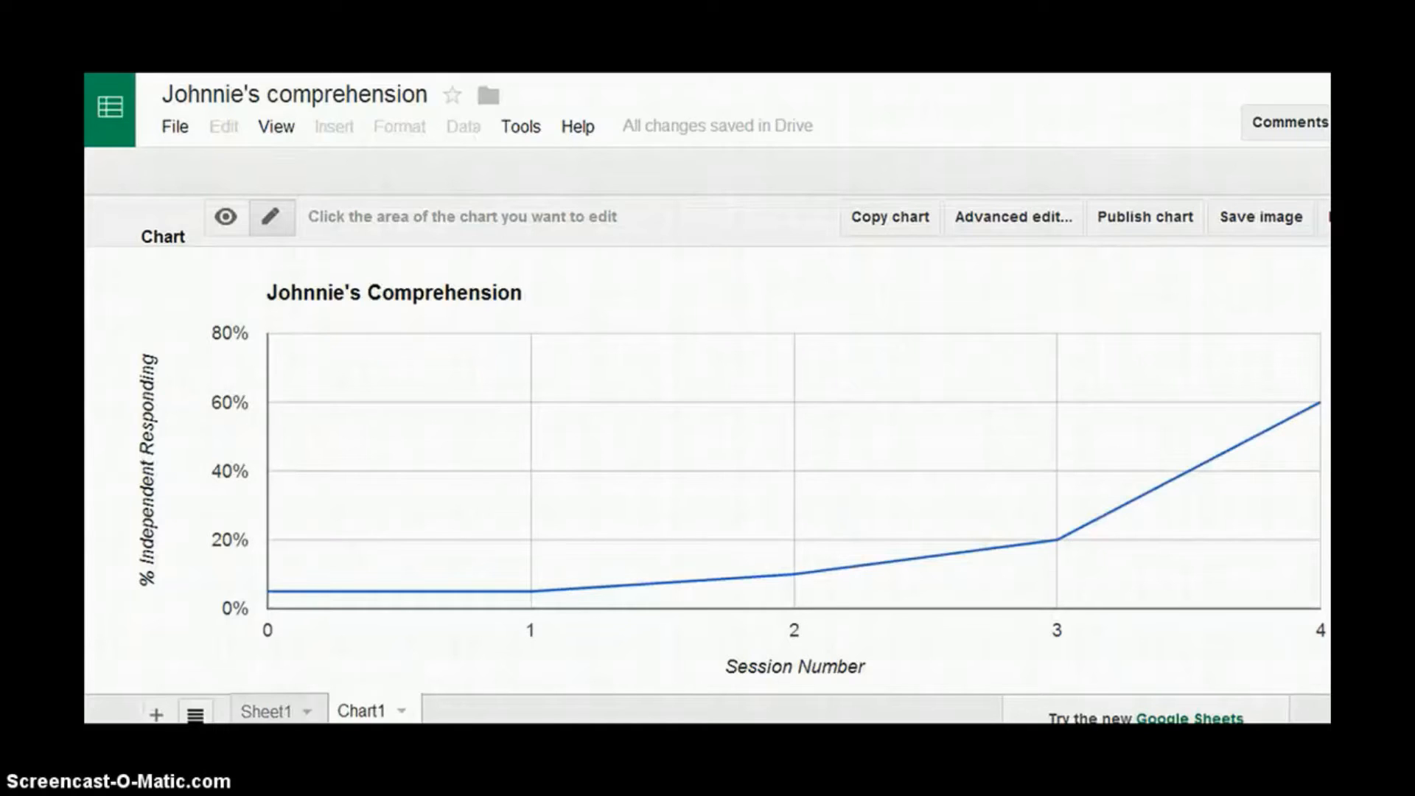
View the session data on Sheet1 and return to the chart on Chart1.
left_click(377, 713)
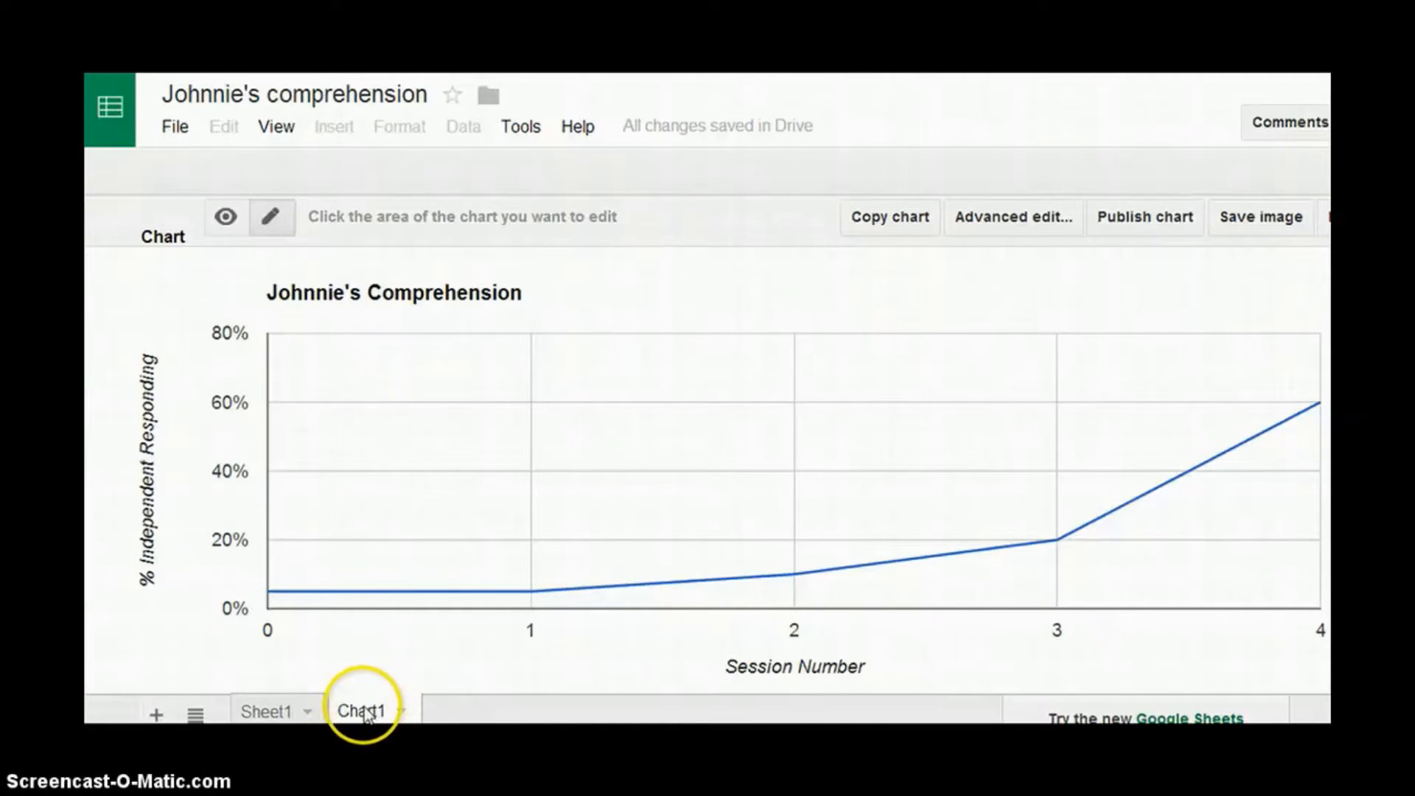
left_click(279, 714)
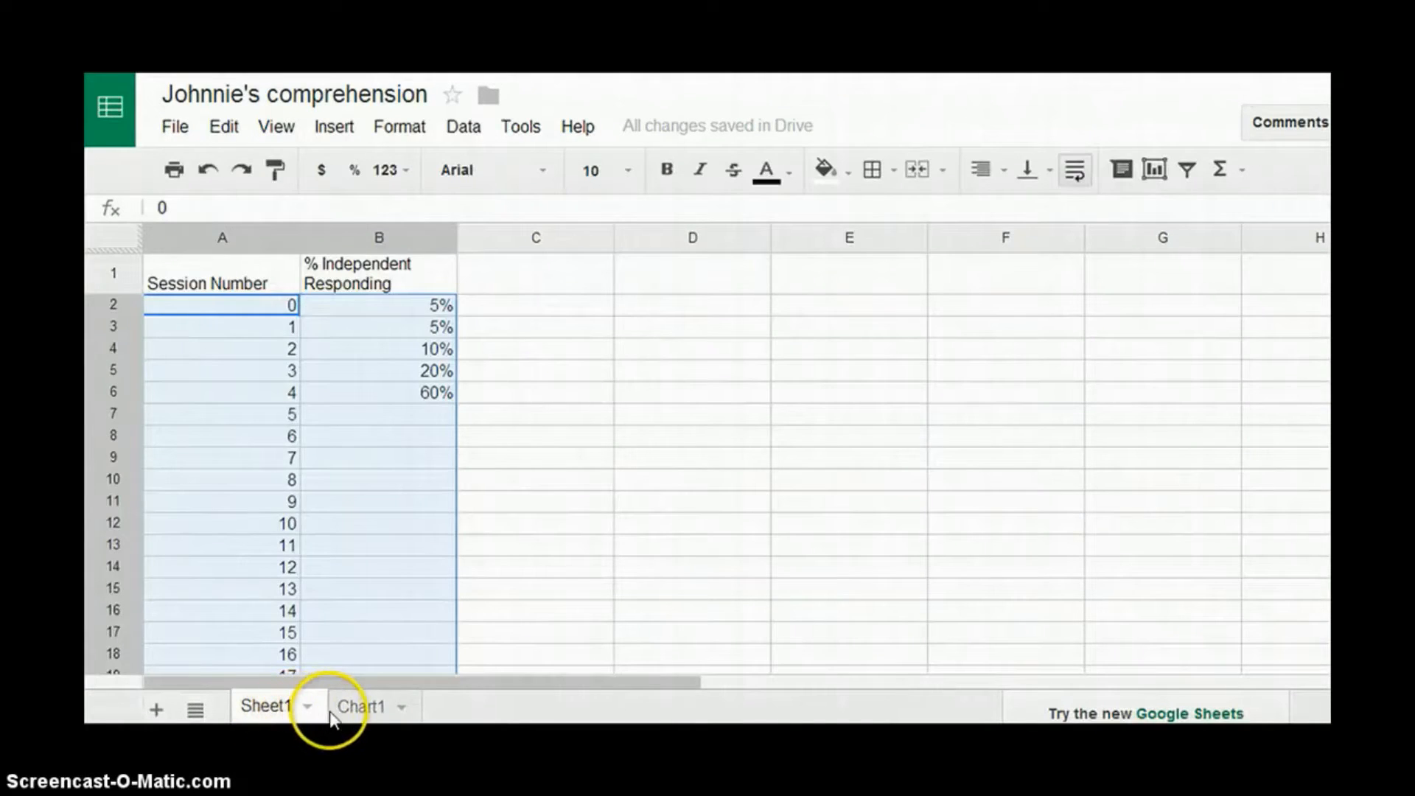
left_click(357, 711)
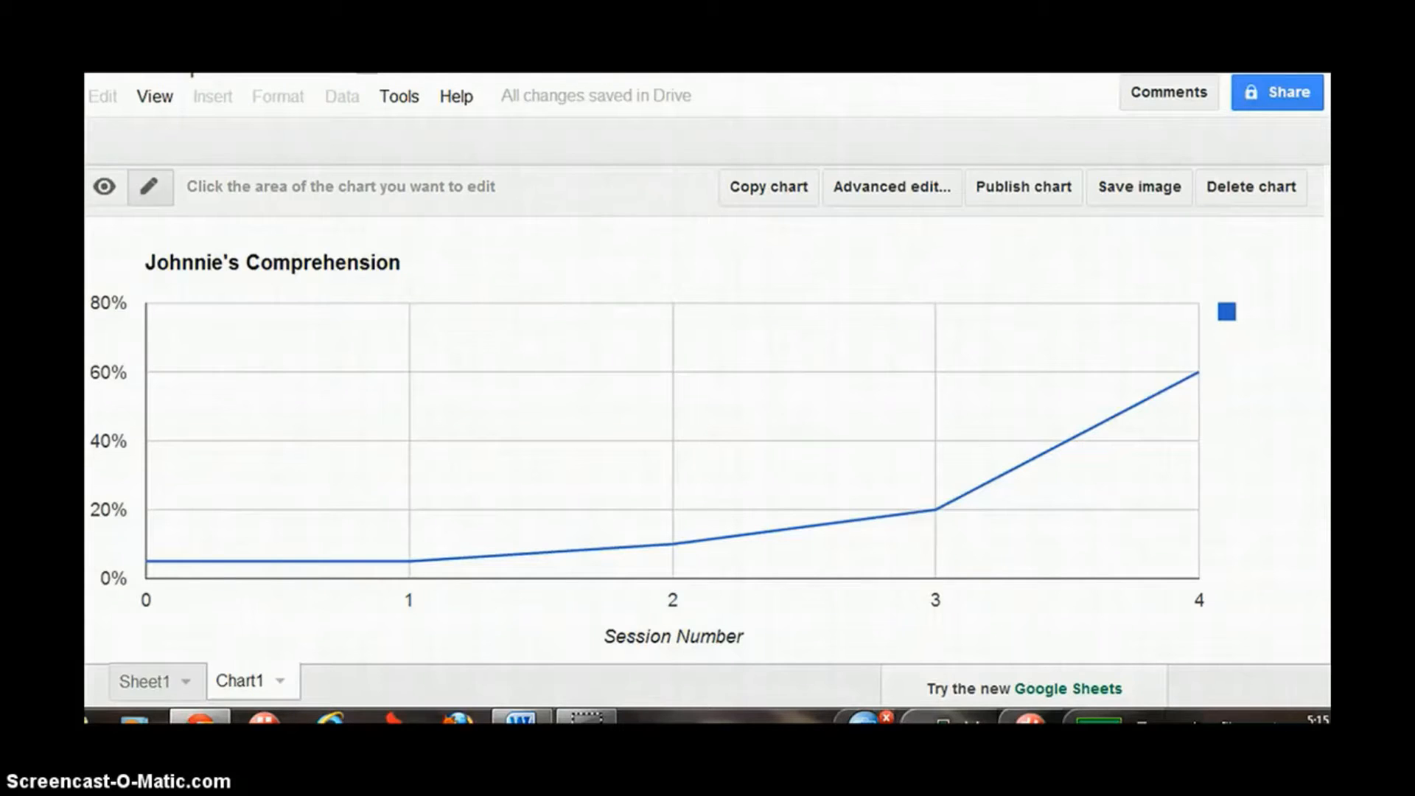